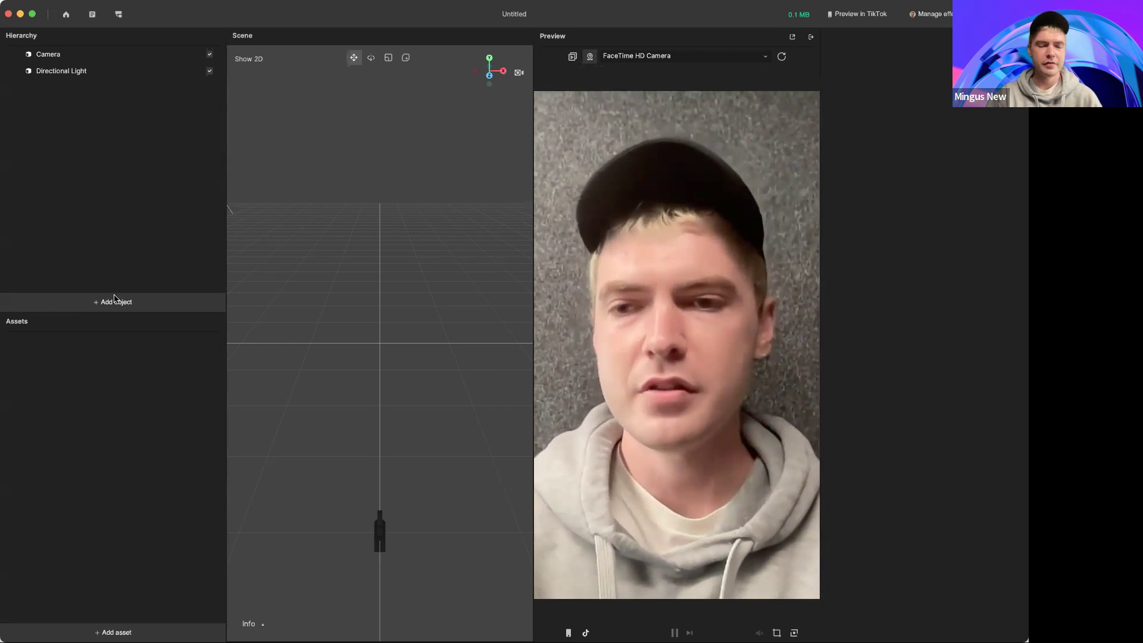
- Add a 3D Plane object to the scene
left_click(116, 301)
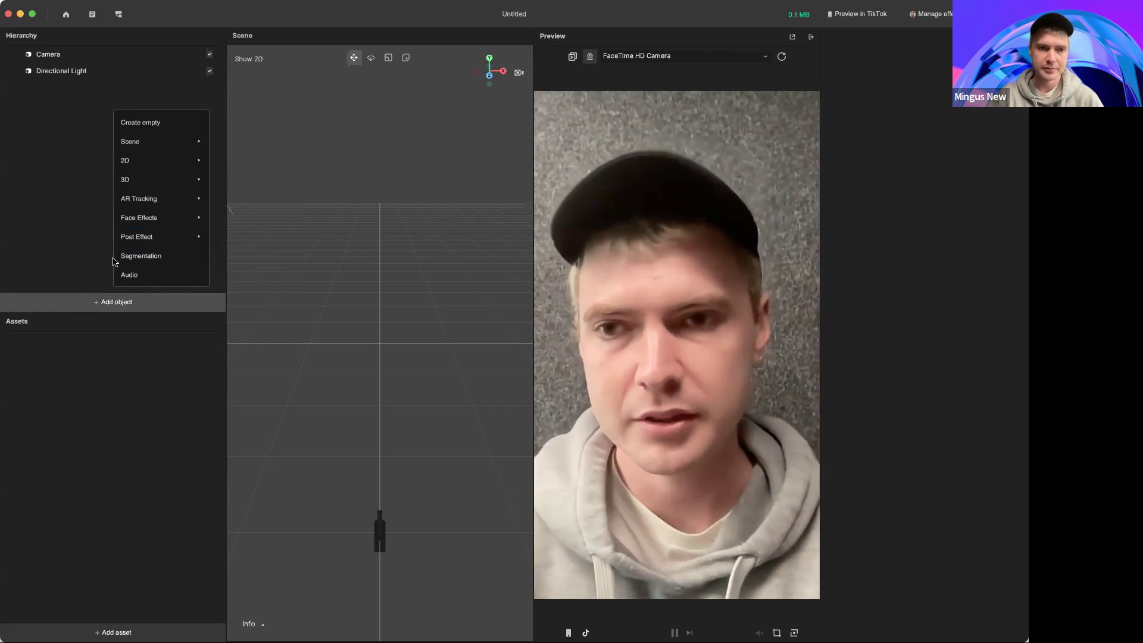
mouse_move(159, 177)
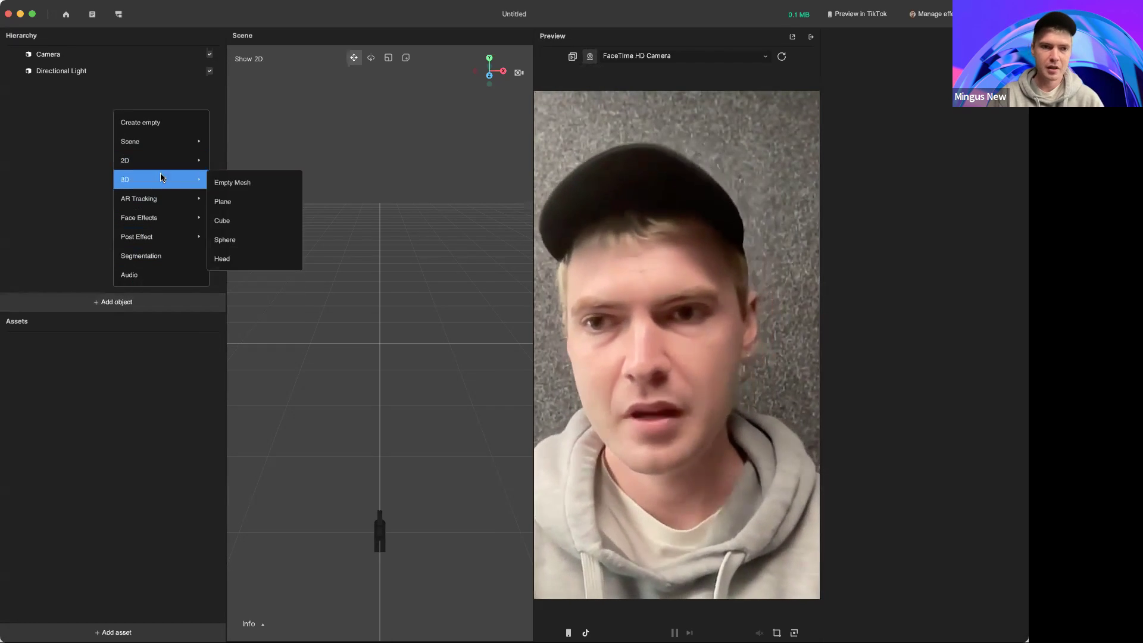
left_click(220, 200)
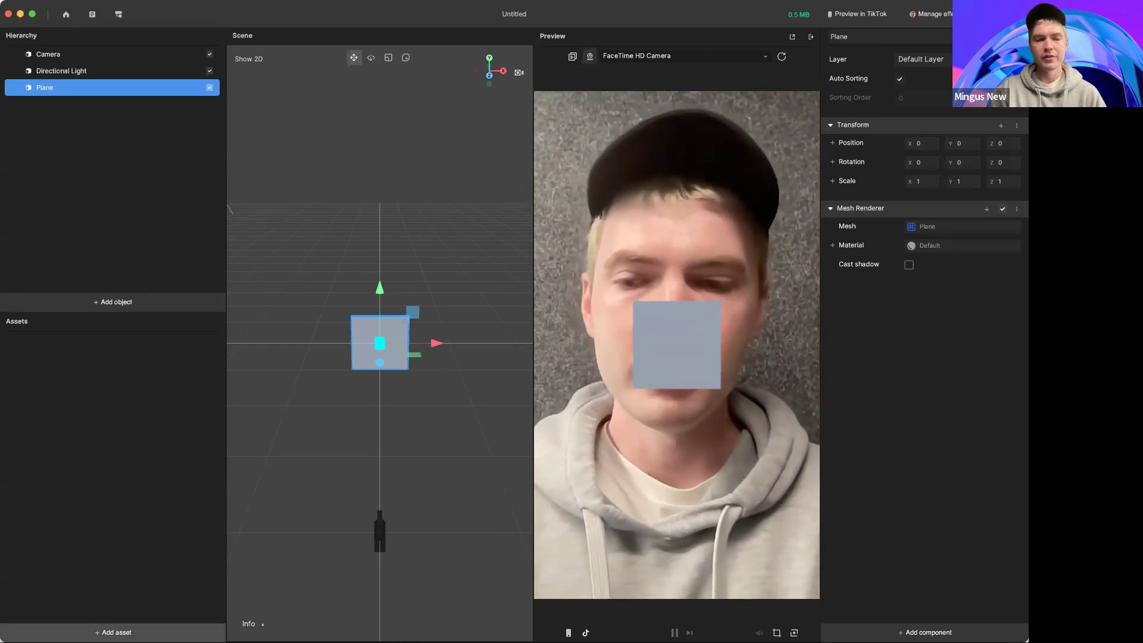
- Import potato.png from the Desktop's assets folder as a texture asset
left_click(116, 632)
mouse_move(143, 528)
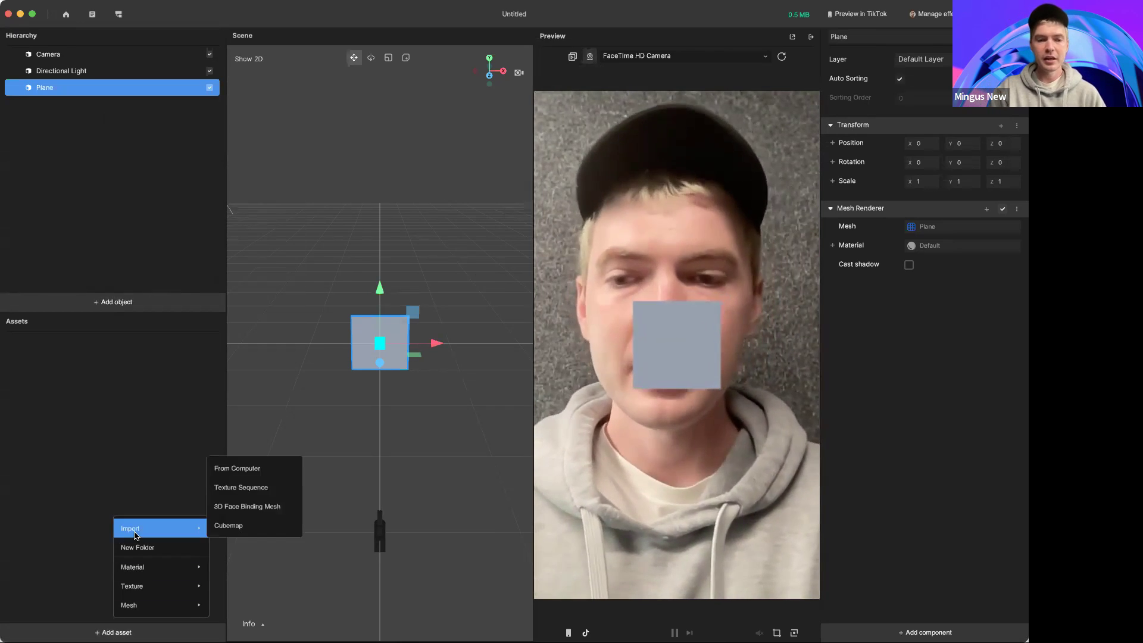
left_click(248, 470)
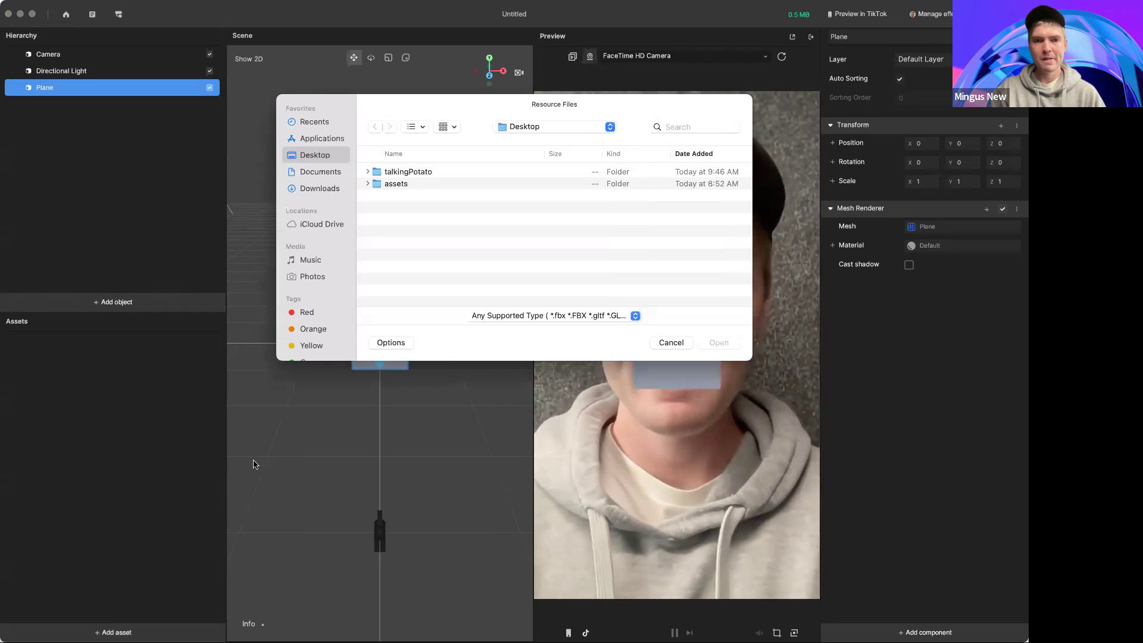
double_click(397, 185)
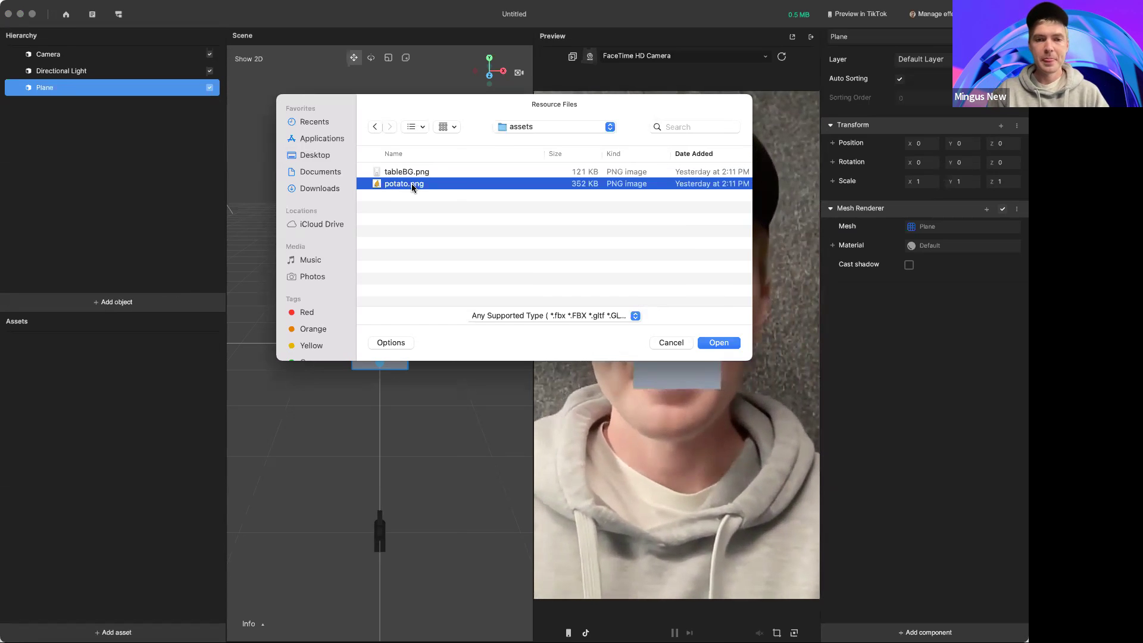
double_click(412, 183)
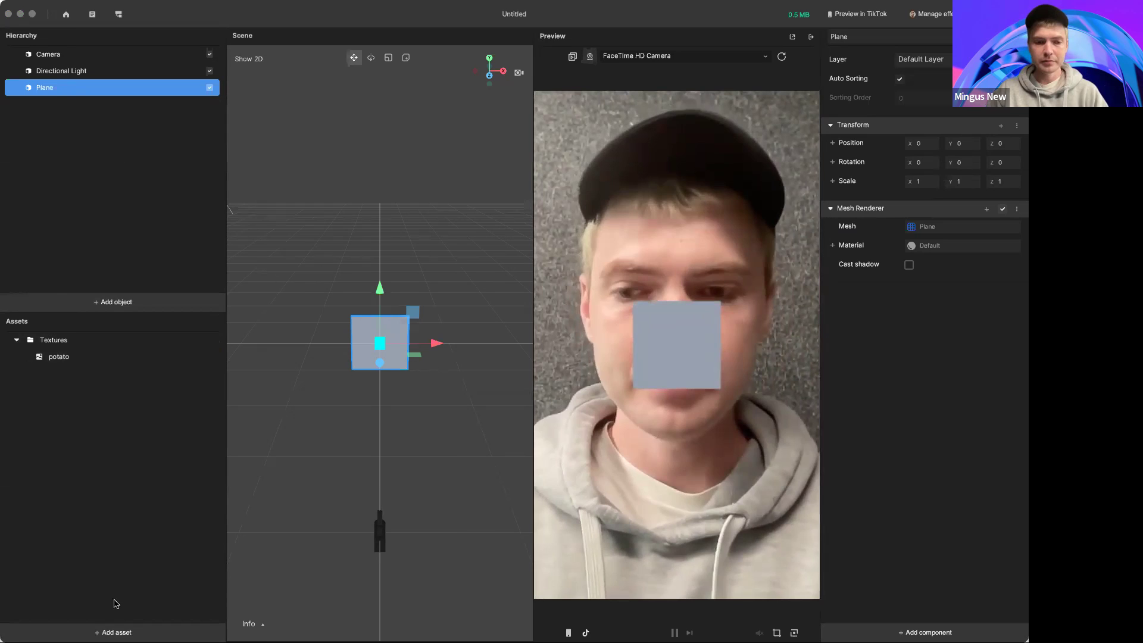
- Create a new Unlit material in the project assets
left_click(113, 632)
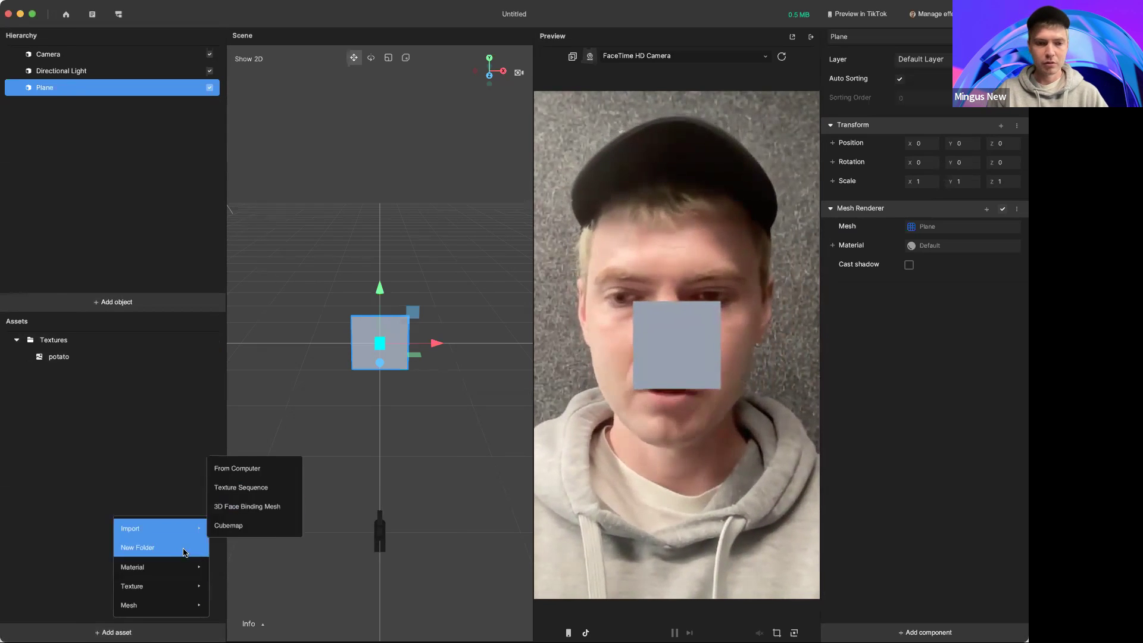
mouse_move(174, 565)
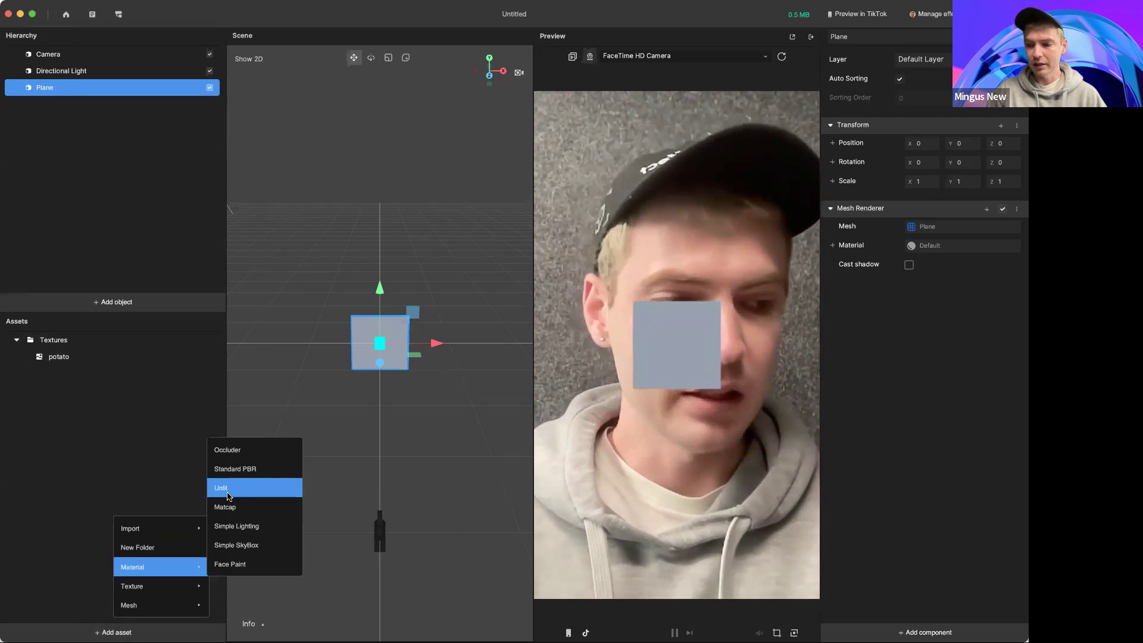
left_click(228, 494)
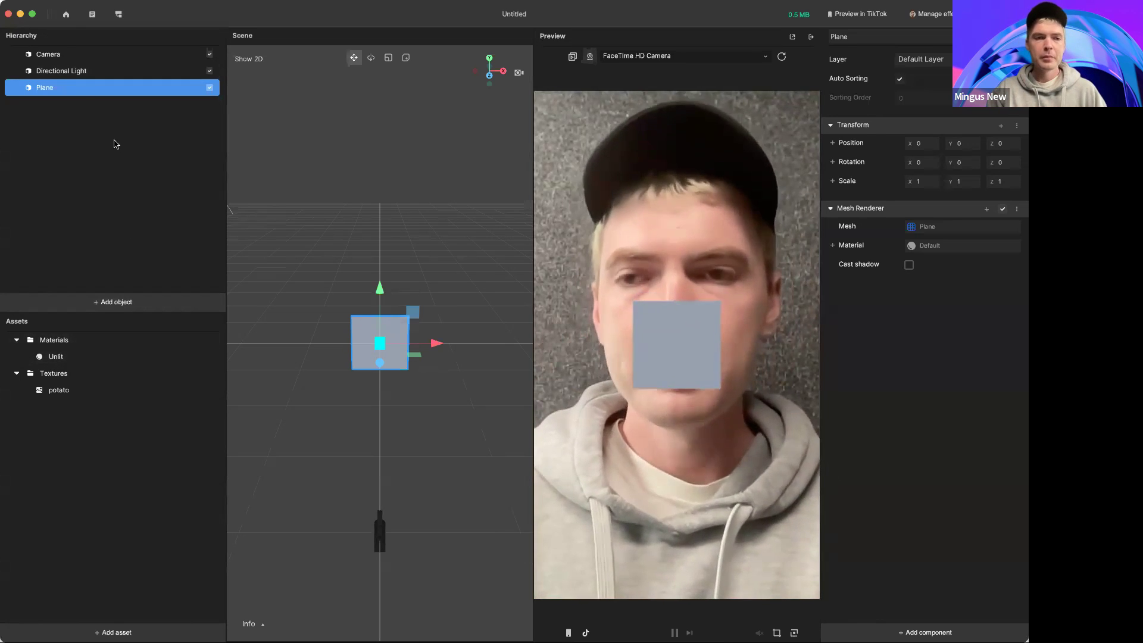
- Turn on the texture for the Unlit material and assign the imported potato texture to it
left_click(56, 356)
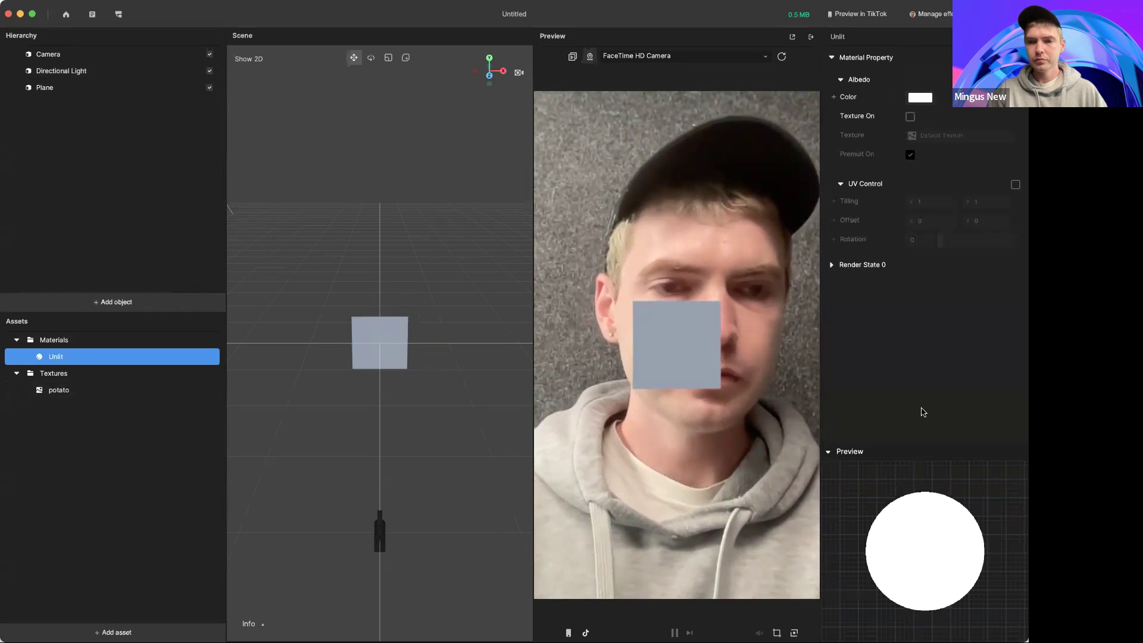
left_click(909, 117)
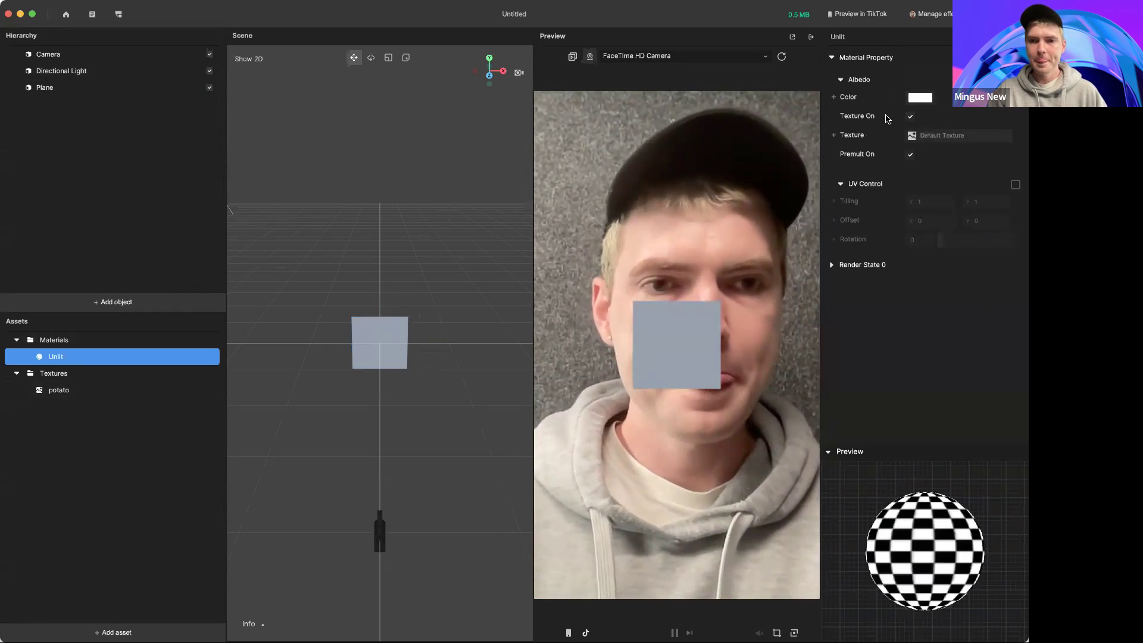
left_click(932, 136)
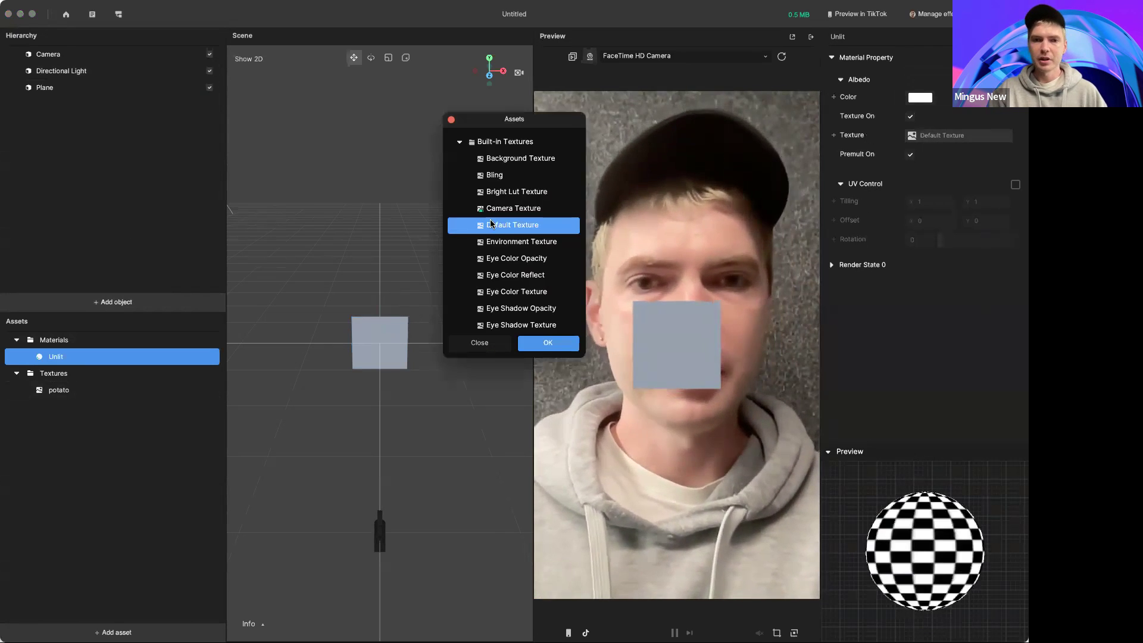
scroll(494, 271, "down", 3)
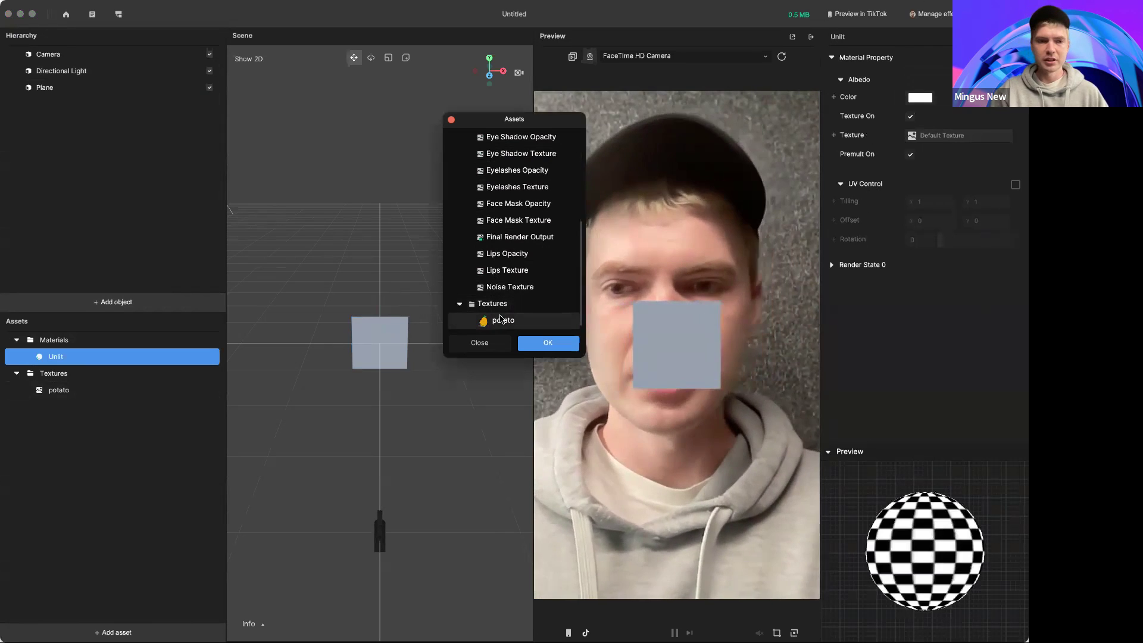
left_click(535, 344)
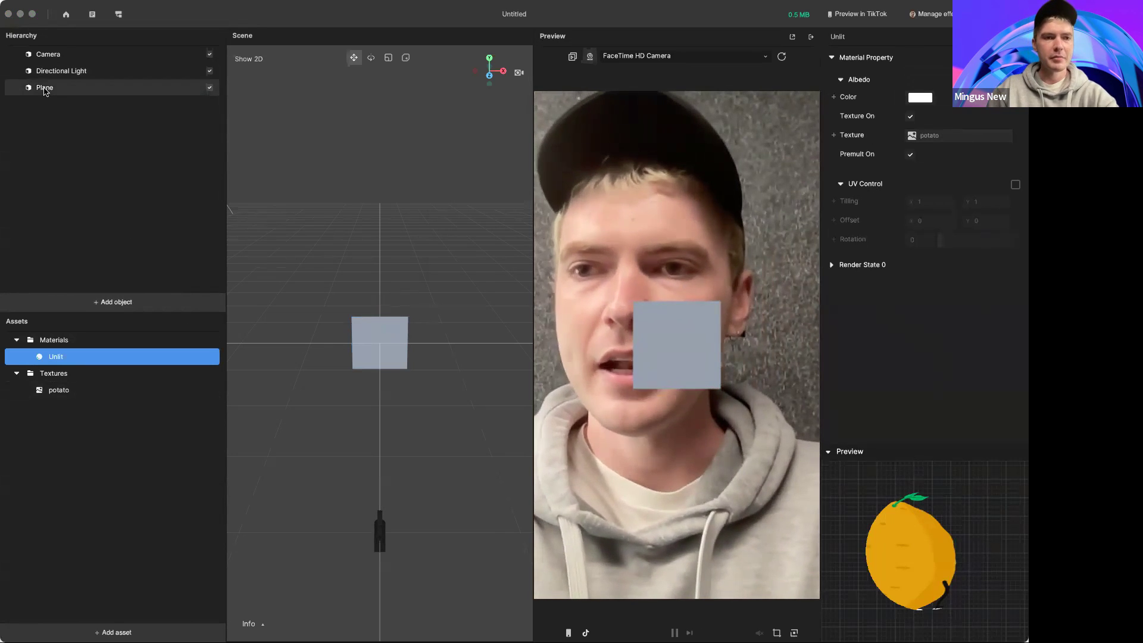
- Replace the plane's default material with the Unlit material
left_click(46, 89)
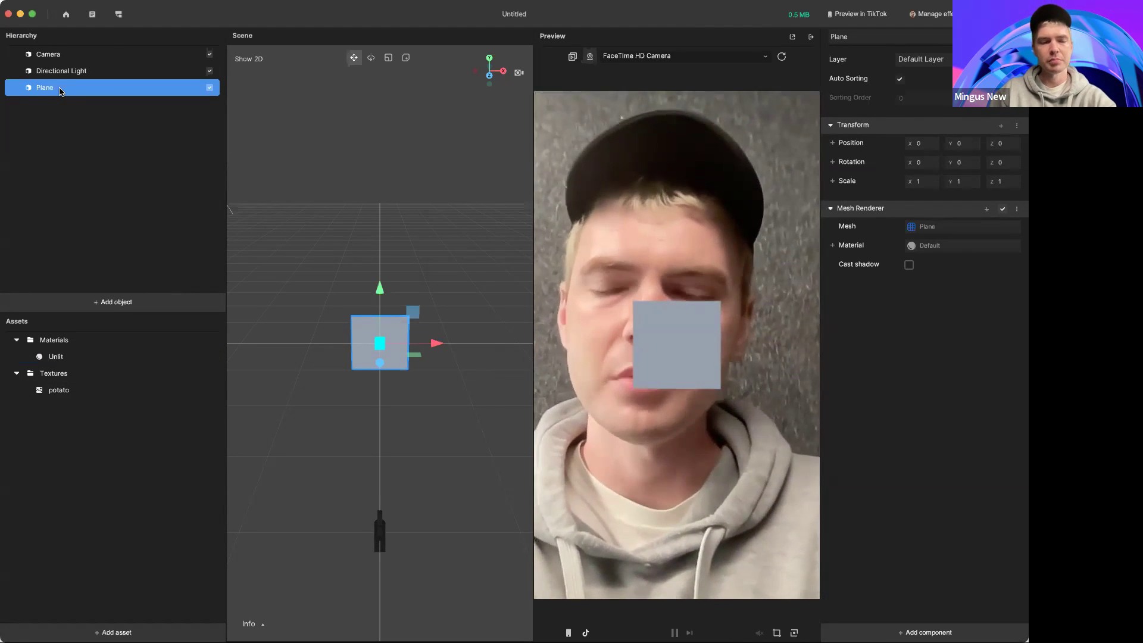
left_click(937, 246)
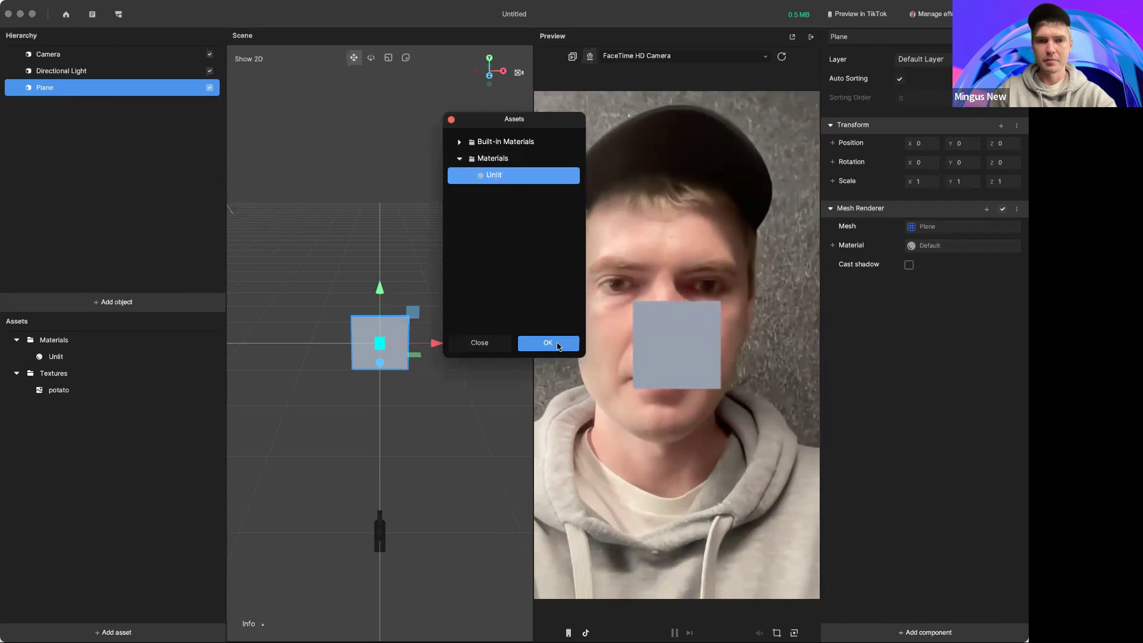
left_click(548, 344)
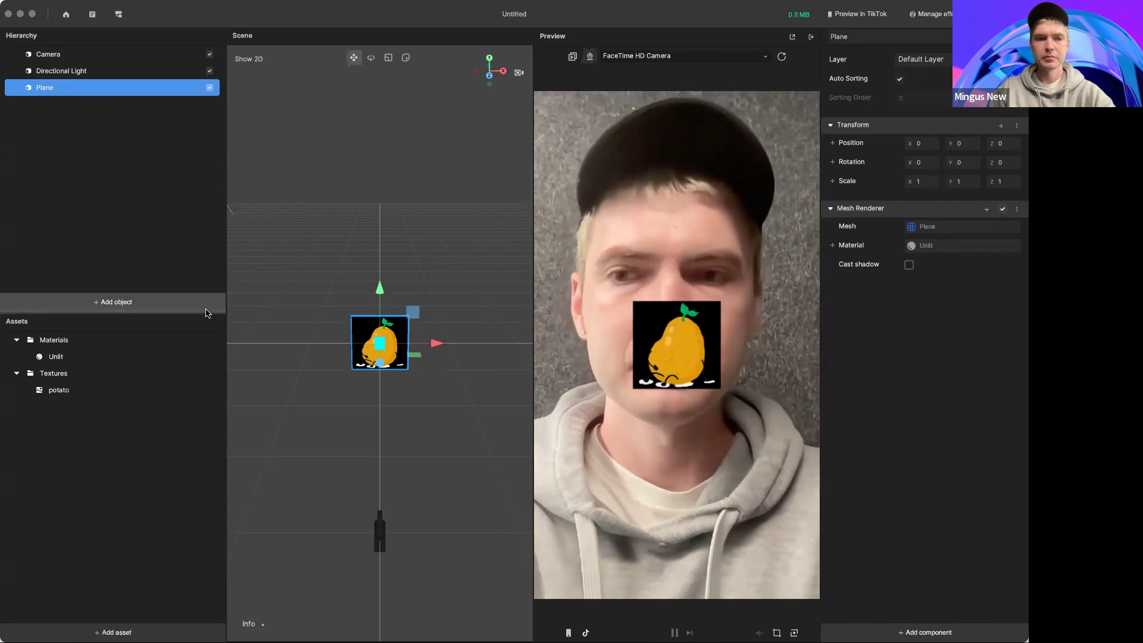
- Rename the plane object to "potato" and the Unlit material to "potato_mat"
left_click(55, 357)
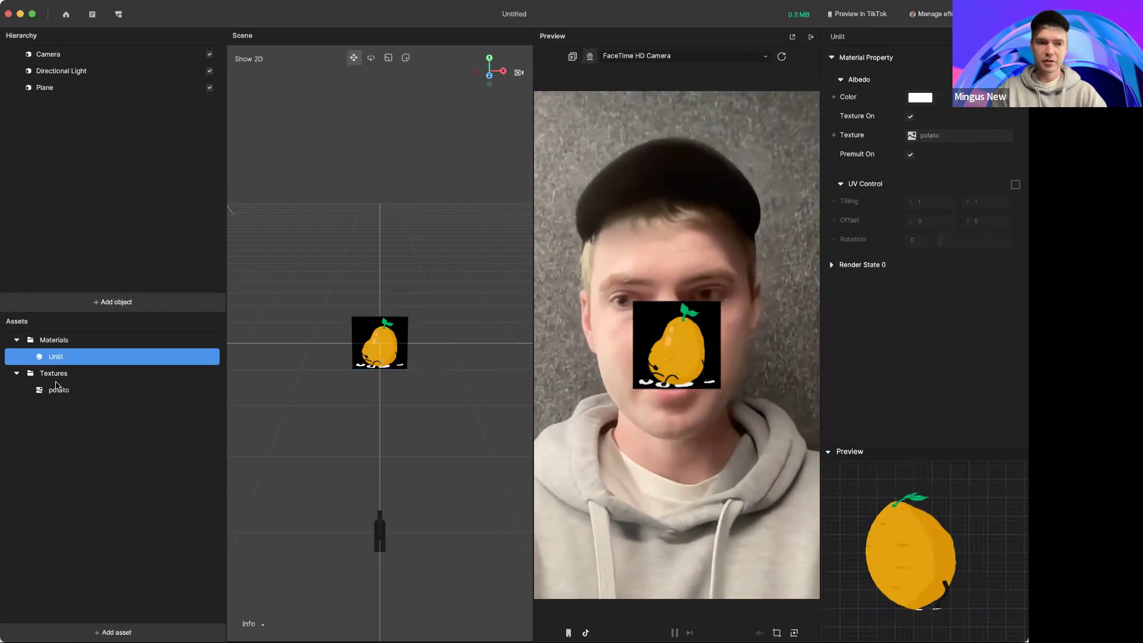
left_click(46, 89)
double_click(45, 89)
type("potato")
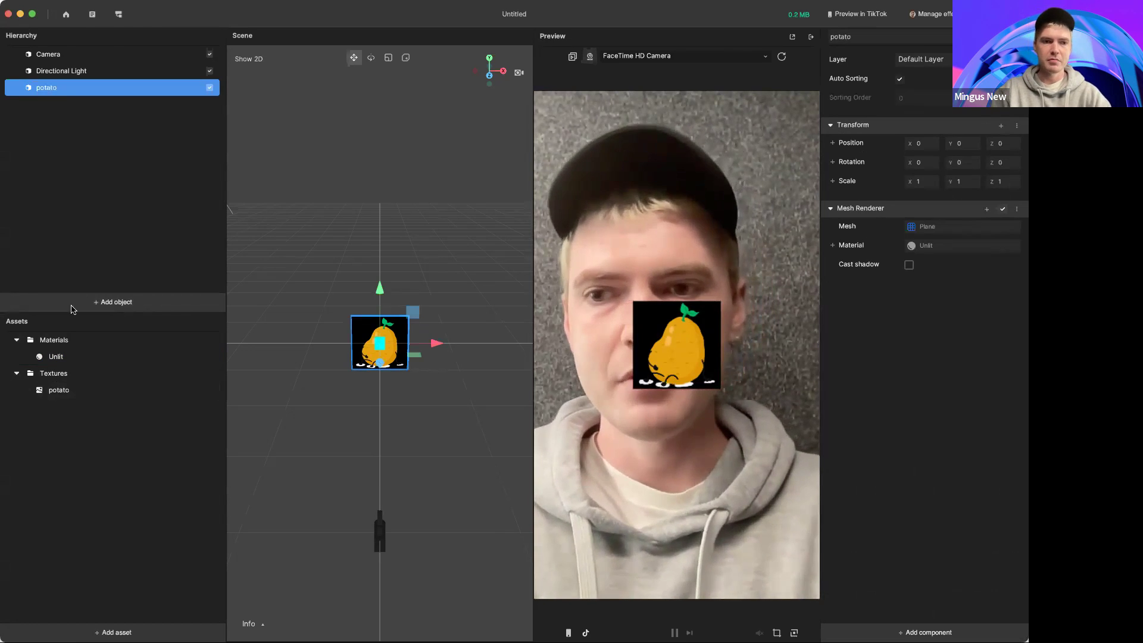
left_click(56, 358)
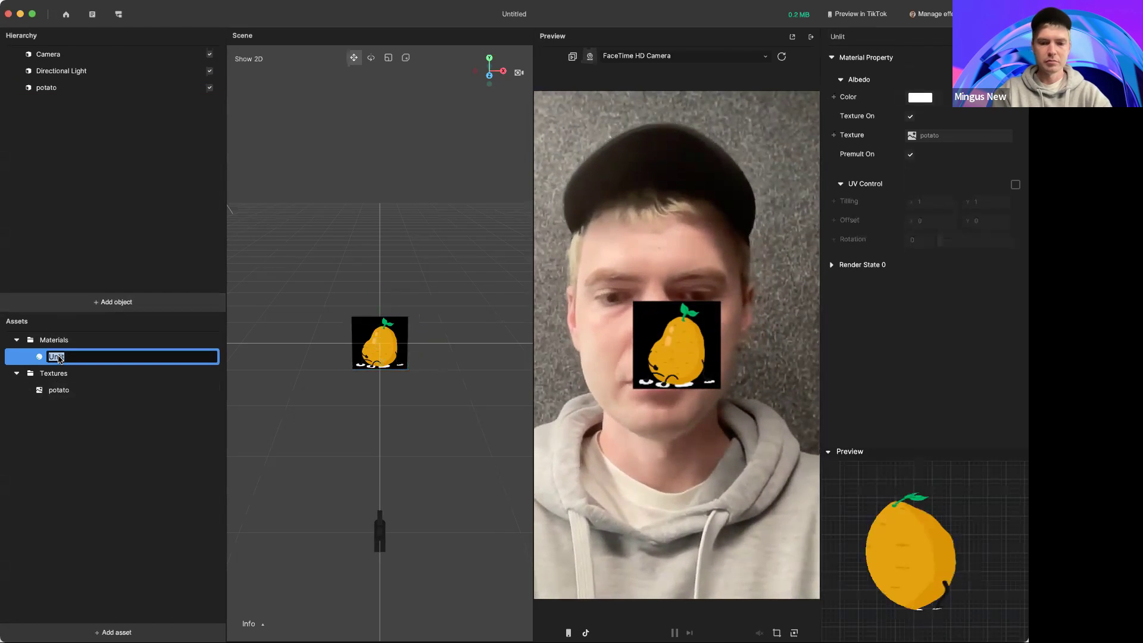
type("potato_mat")
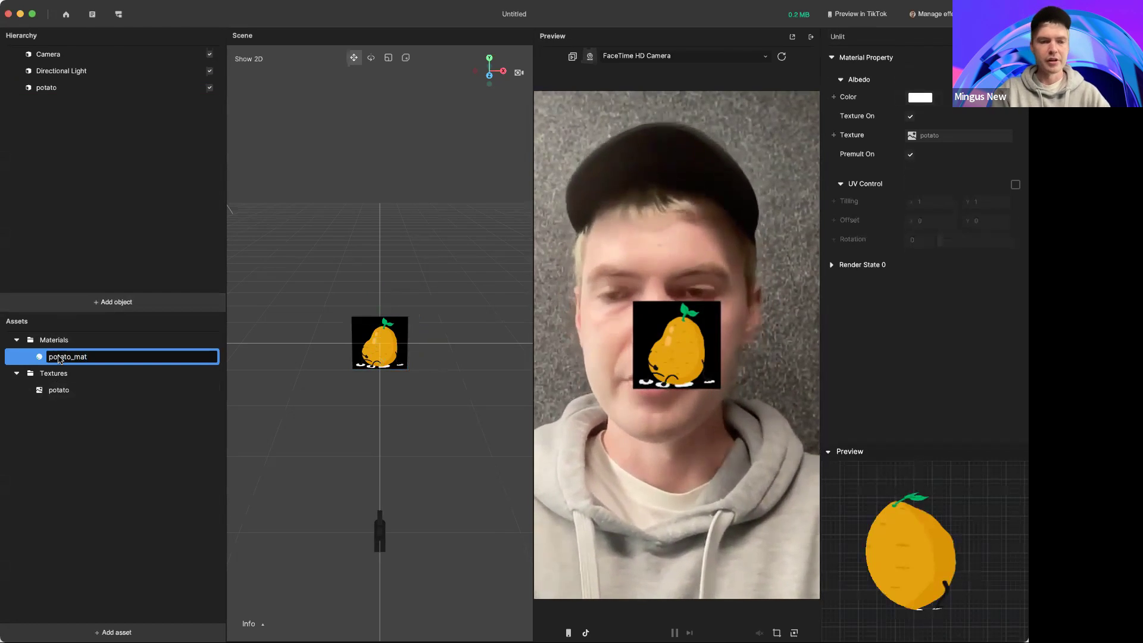
key("Return")
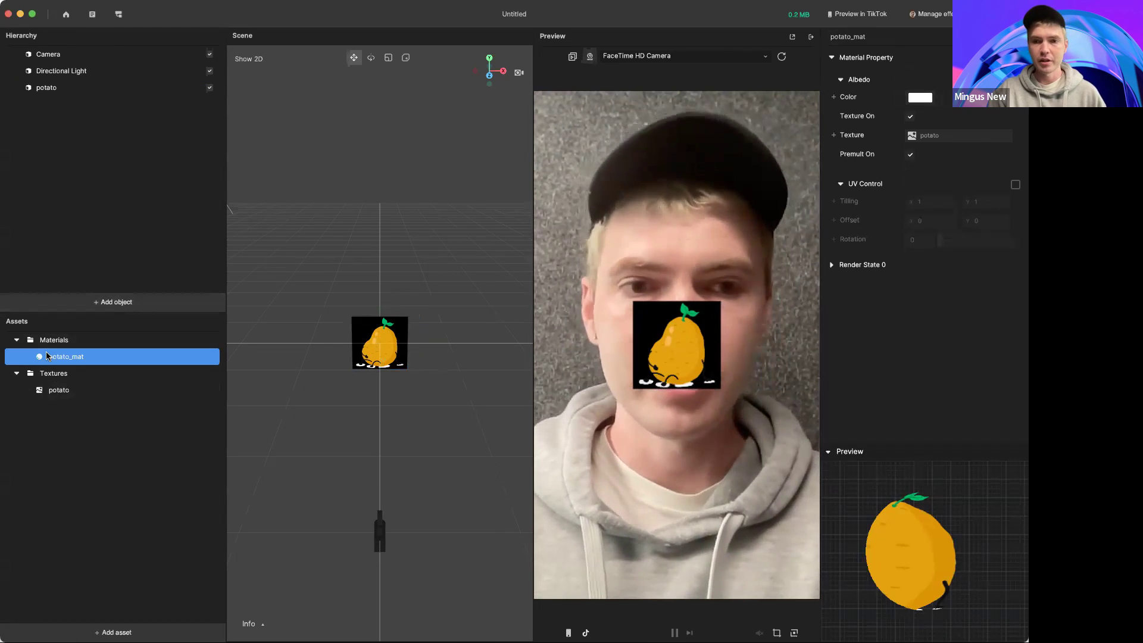
- Set the blend mode in potato_mat's render state to Transparent
left_click(832, 265)
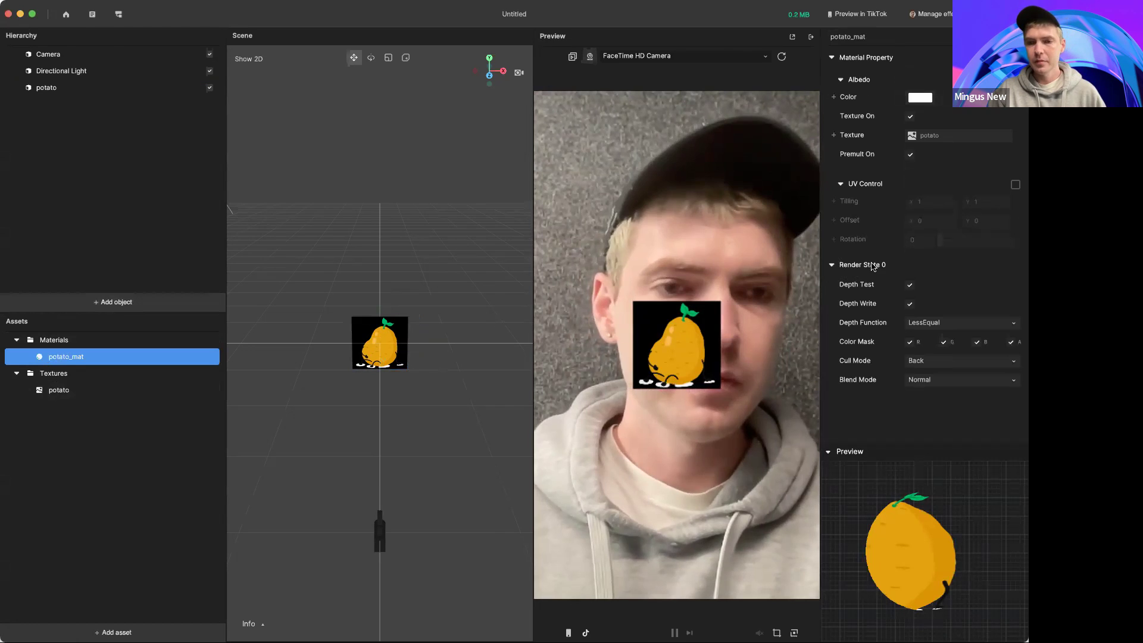
left_click(916, 380)
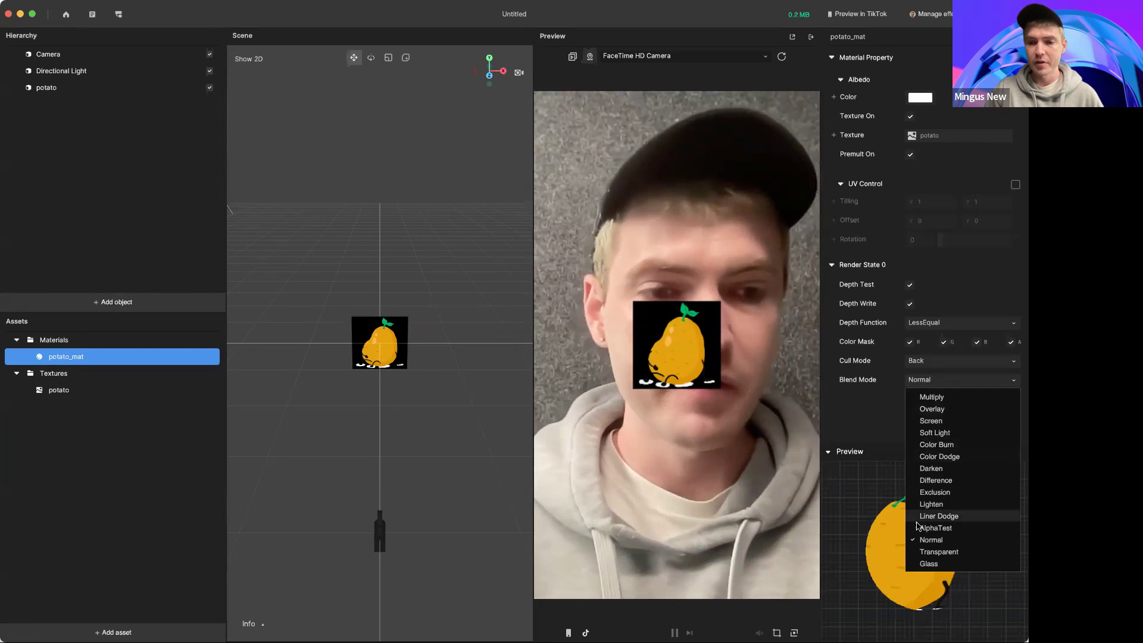
left_click(929, 550)
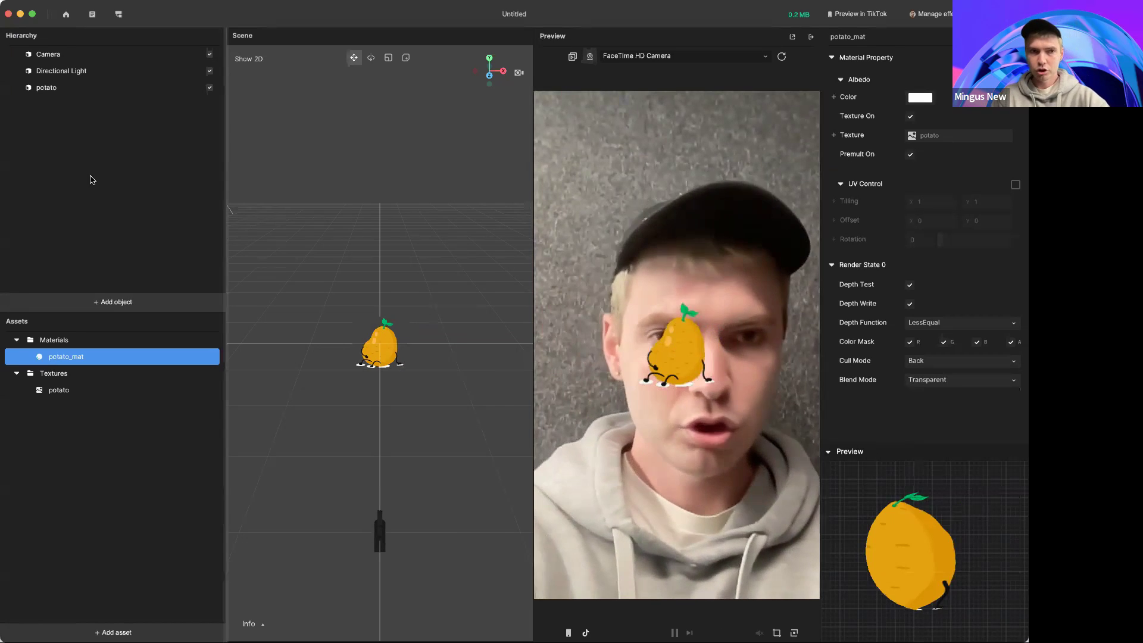
- Set the potato plane's X and Y scale to 2.5
left_click(61, 71)
left_click(46, 87)
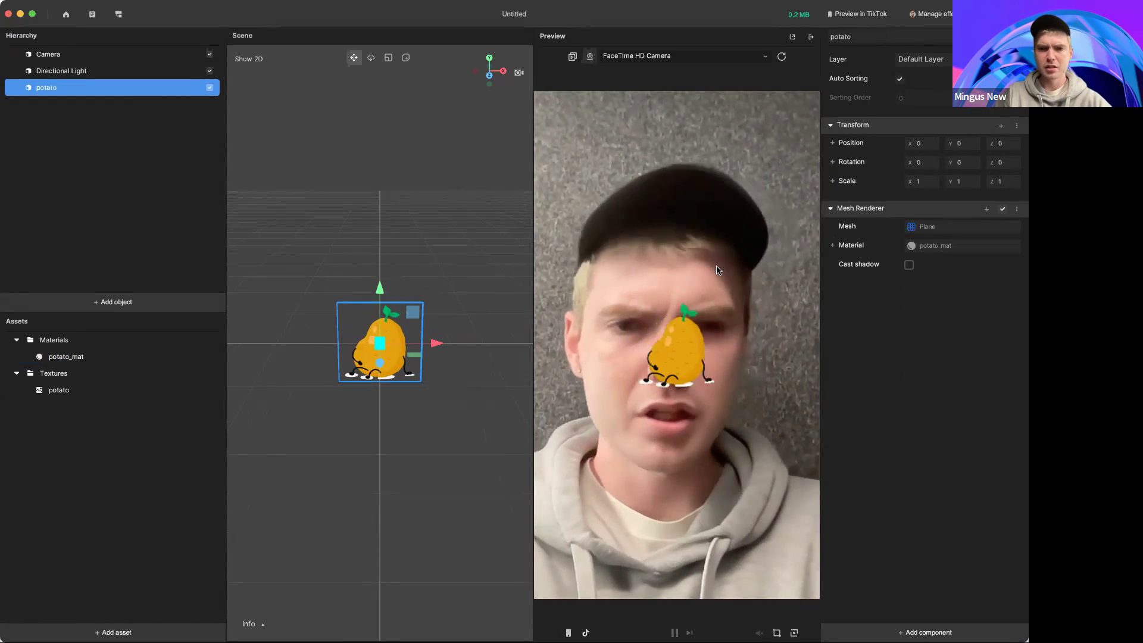
left_click(927, 182)
key("BackSpace")
type("2.5")
key("Tab")
type("2.5")
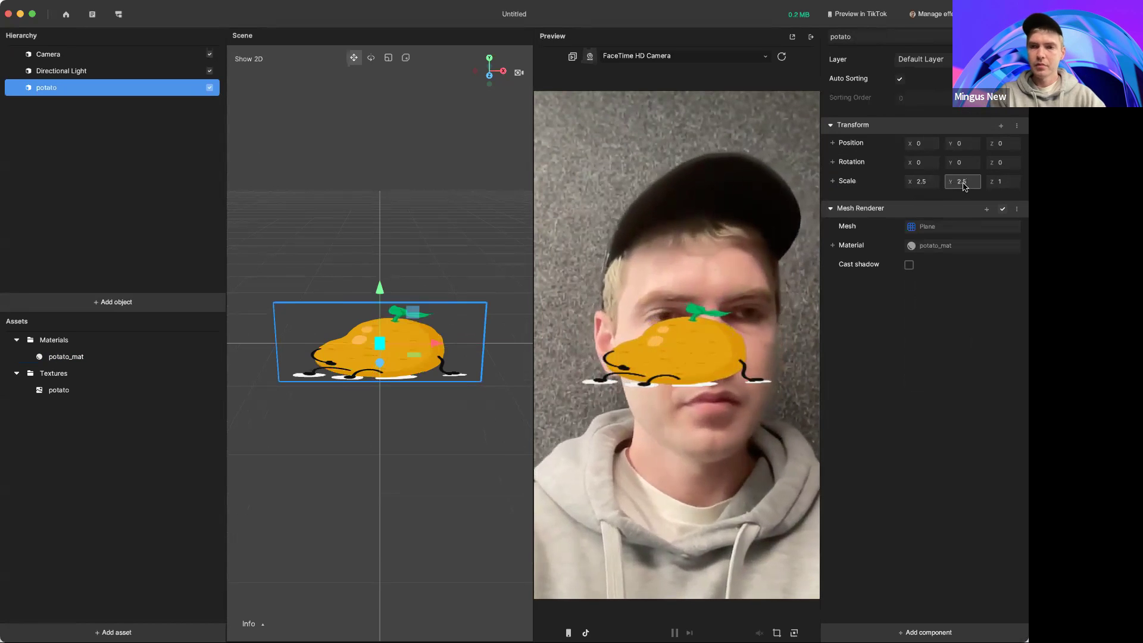
key("Return")
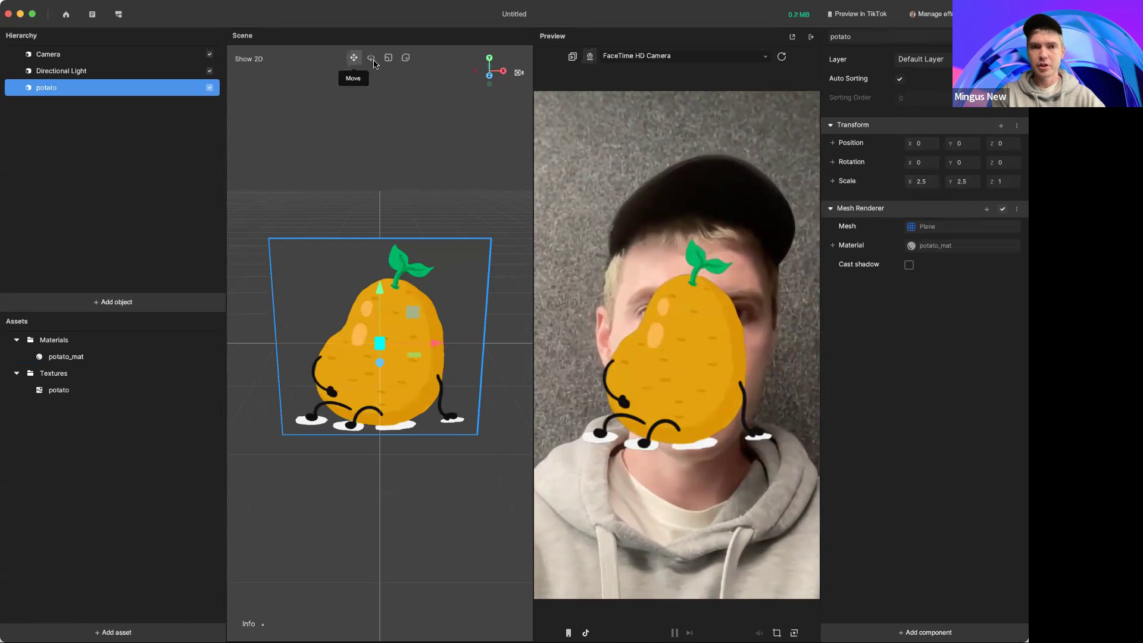
- Scale the potato up uniformly in the scene to about 2.817 in X and Y, and set its Z scale to 1
left_click_drag(383, 352, 364, 321)
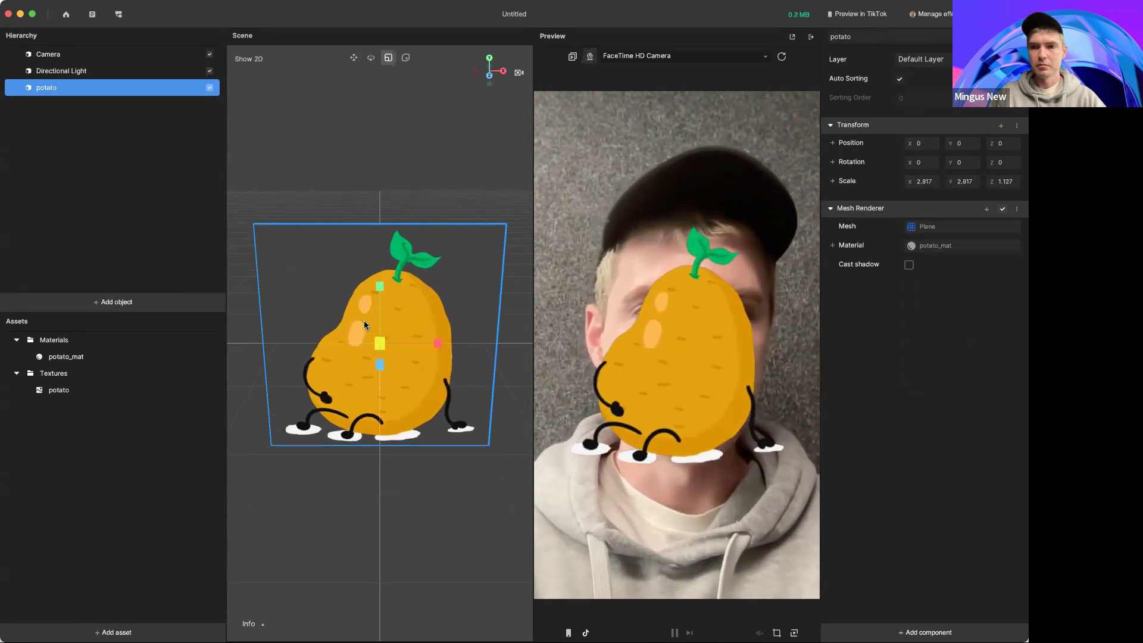
left_click(1005, 183)
type("1")
key("Return")
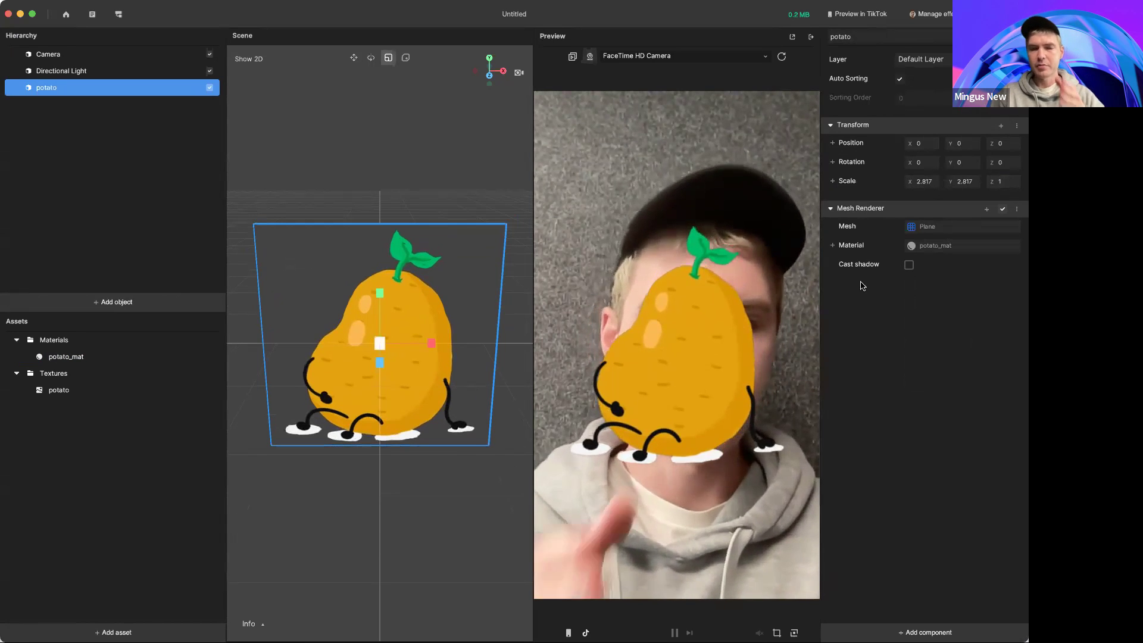
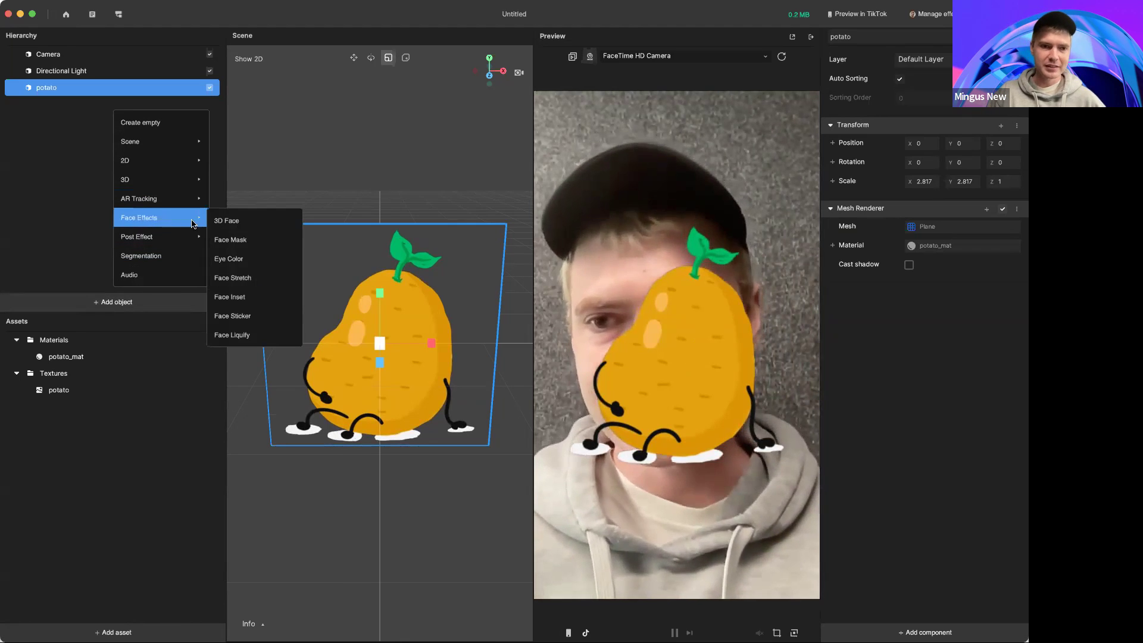
- Add a Face Inset face effect and rename the inset object to "mouth"
left_click(247, 303)
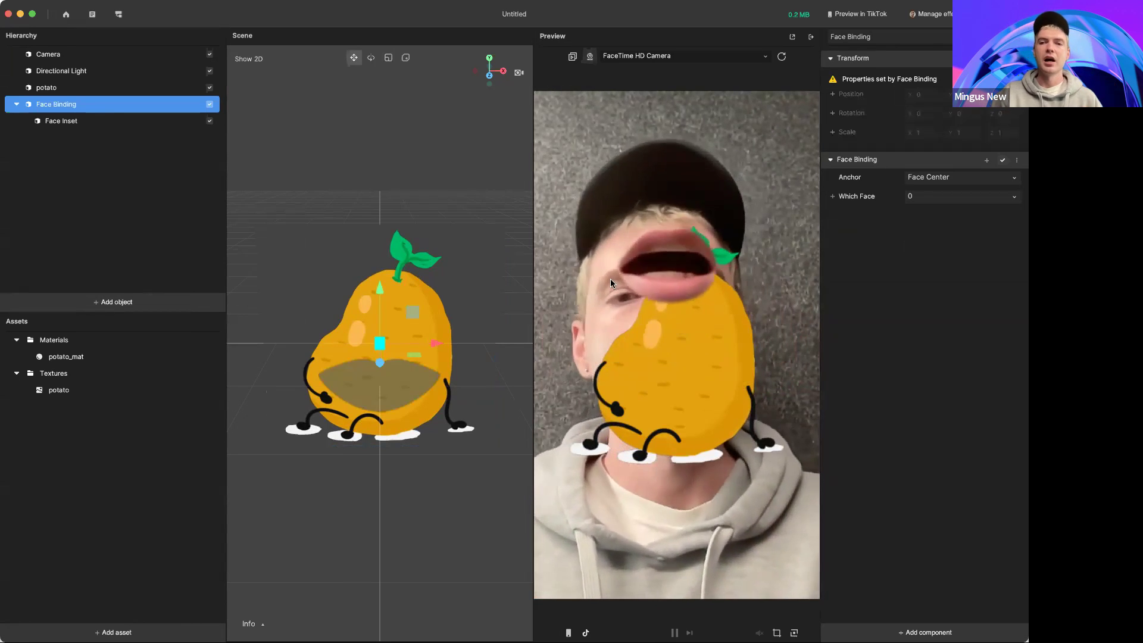
left_click(75, 122)
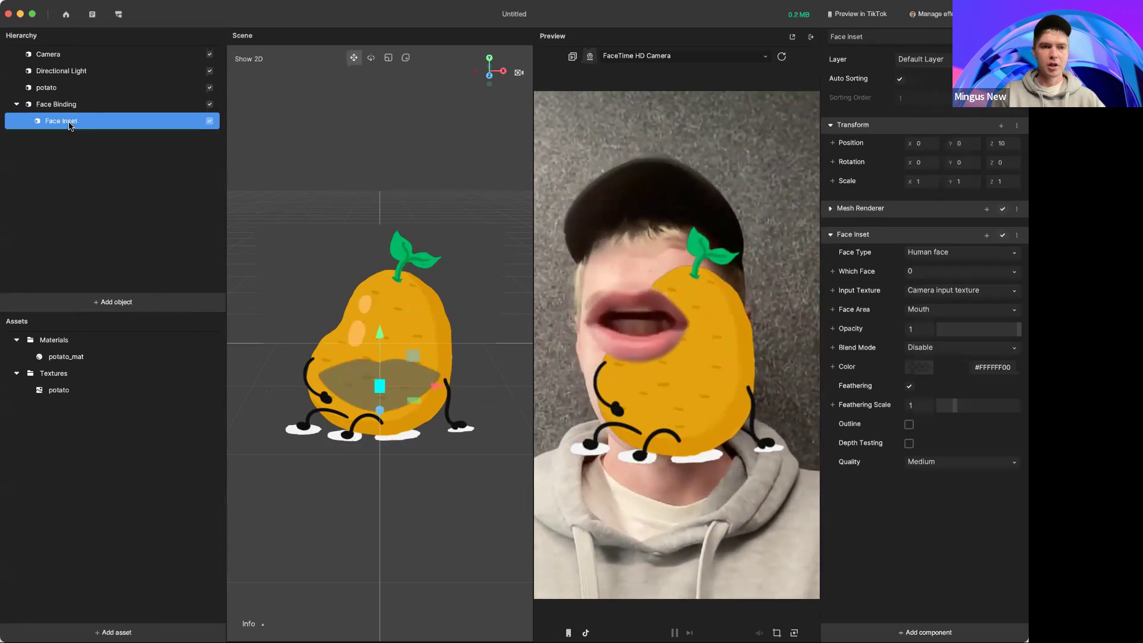
left_click(70, 122)
type("mouth")
key("Return")
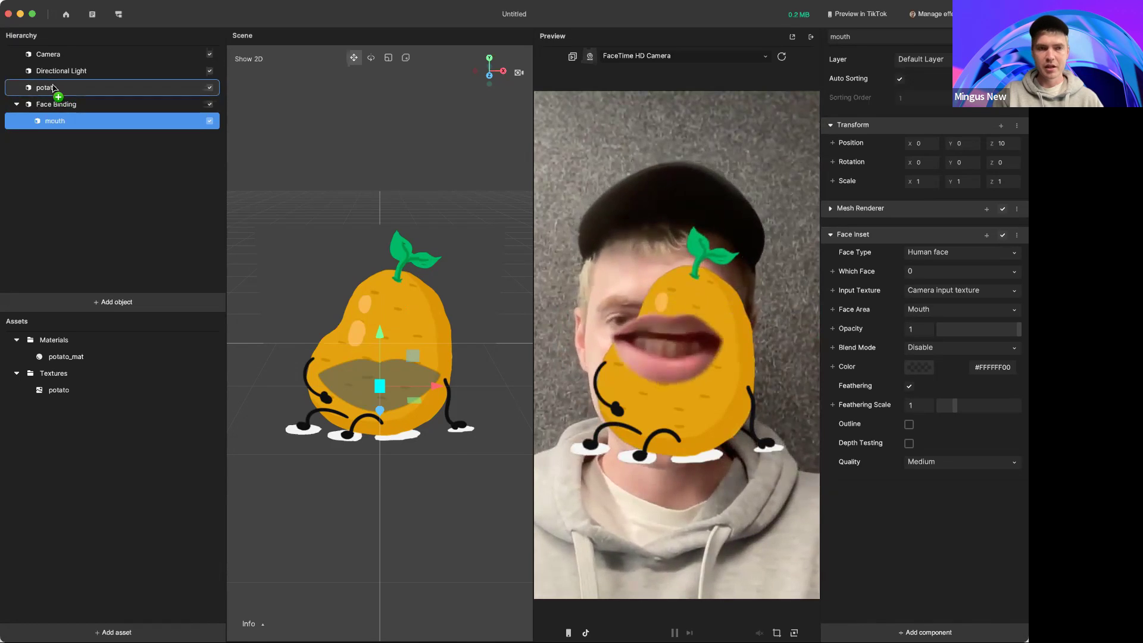
- Nest the potato under Face Binding in the hierarchy, placing it above the mouth inset
left_click_drag(58, 85, 53, 106)
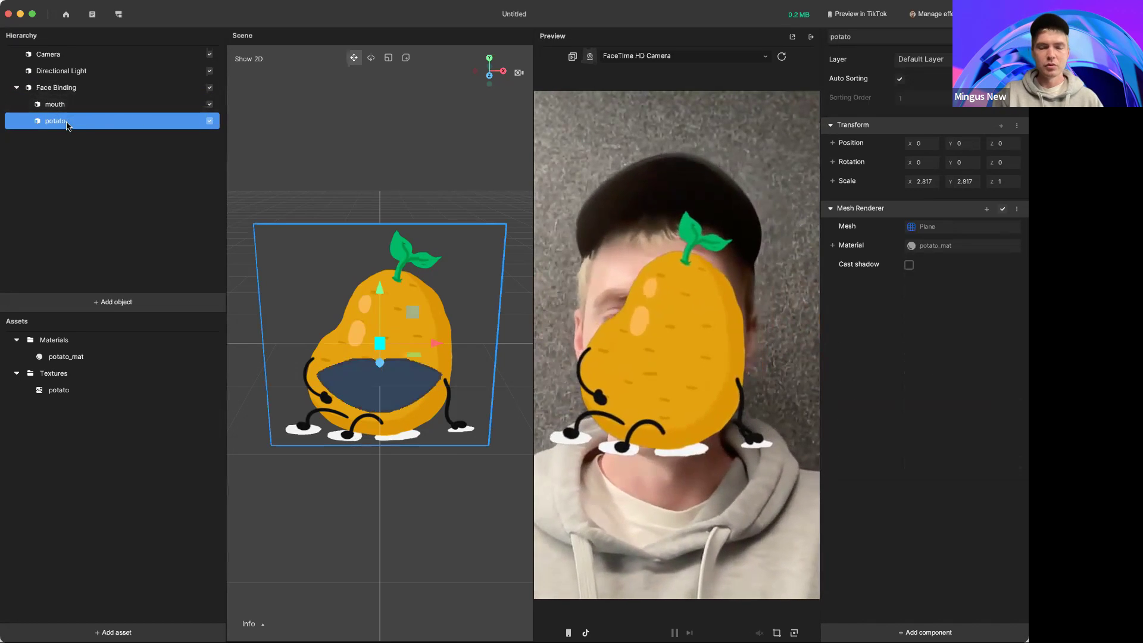
left_click_drag(67, 136, 68, 133)
left_click_drag(74, 92, 75, 90)
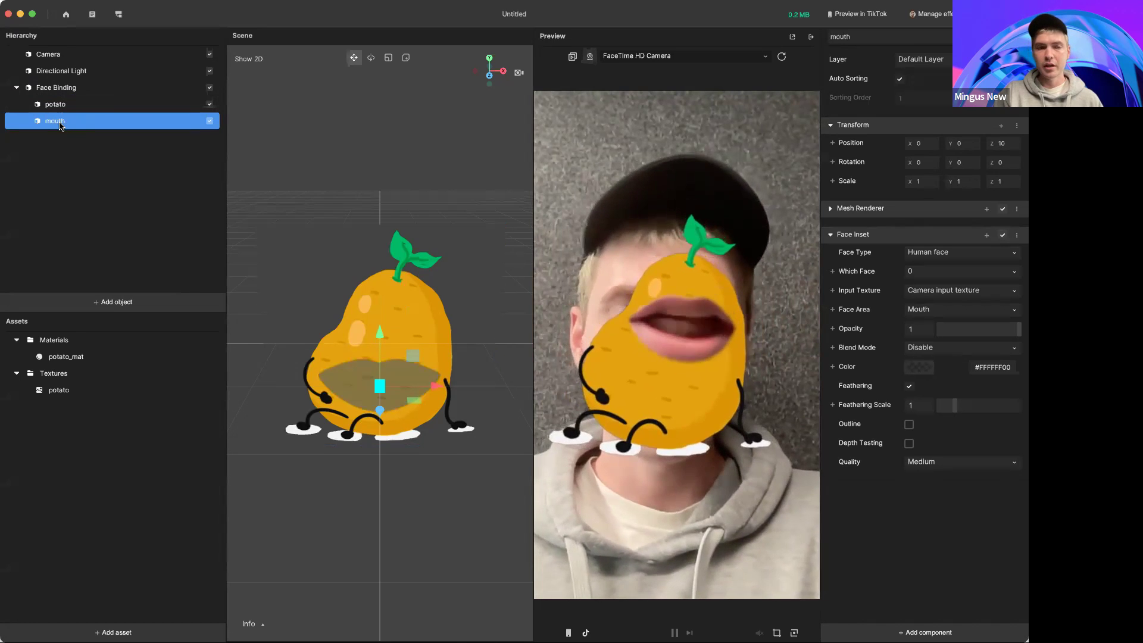
- Enable depth testing on the mouth inset and reposition it to Z 1 and Y about -3.618
left_click(909, 444)
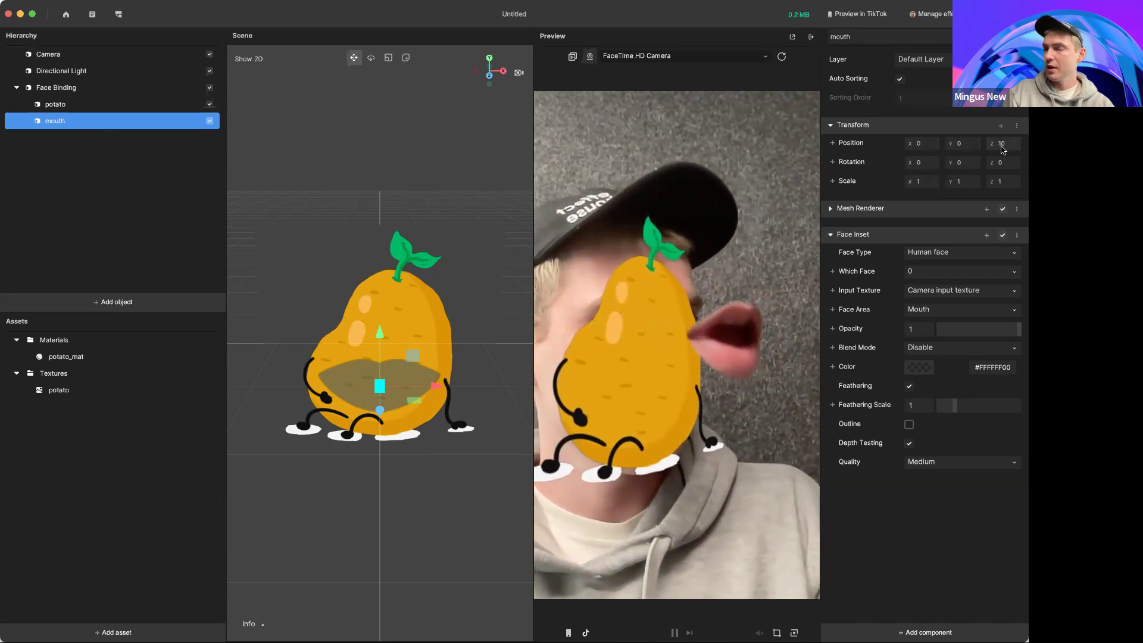
double_click(970, 146)
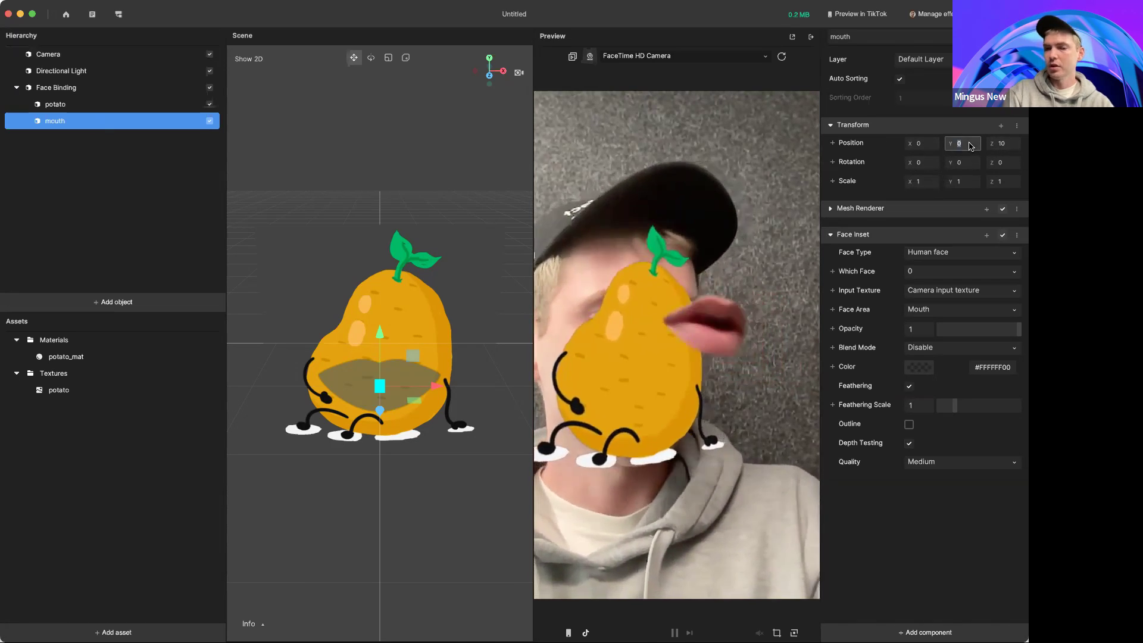
double_click(1001, 144)
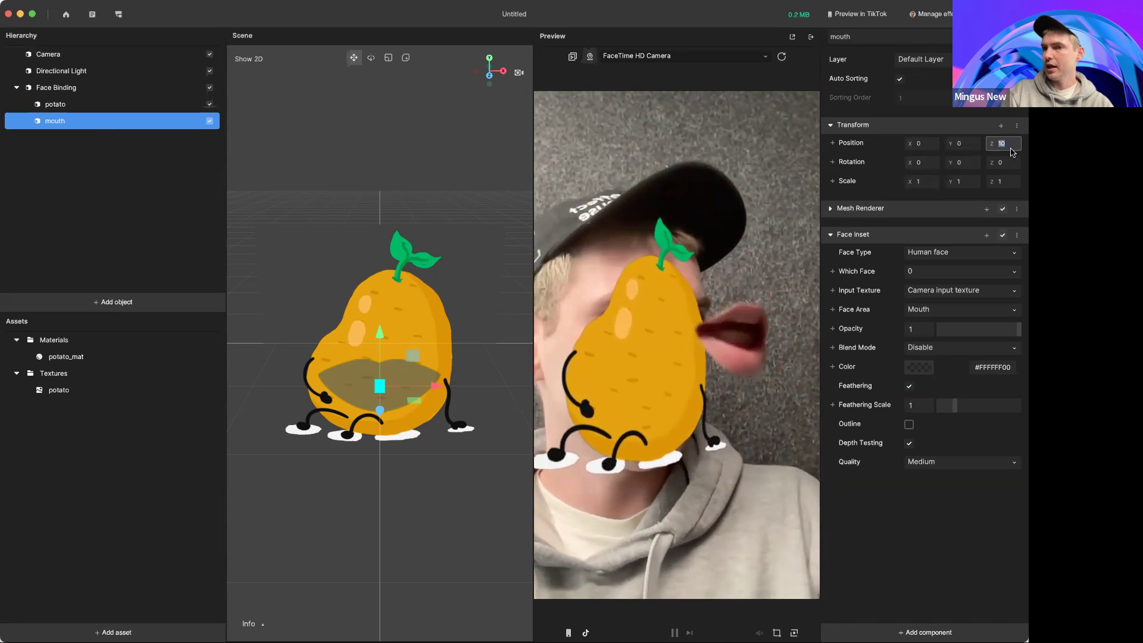
type("1")
key("Return")
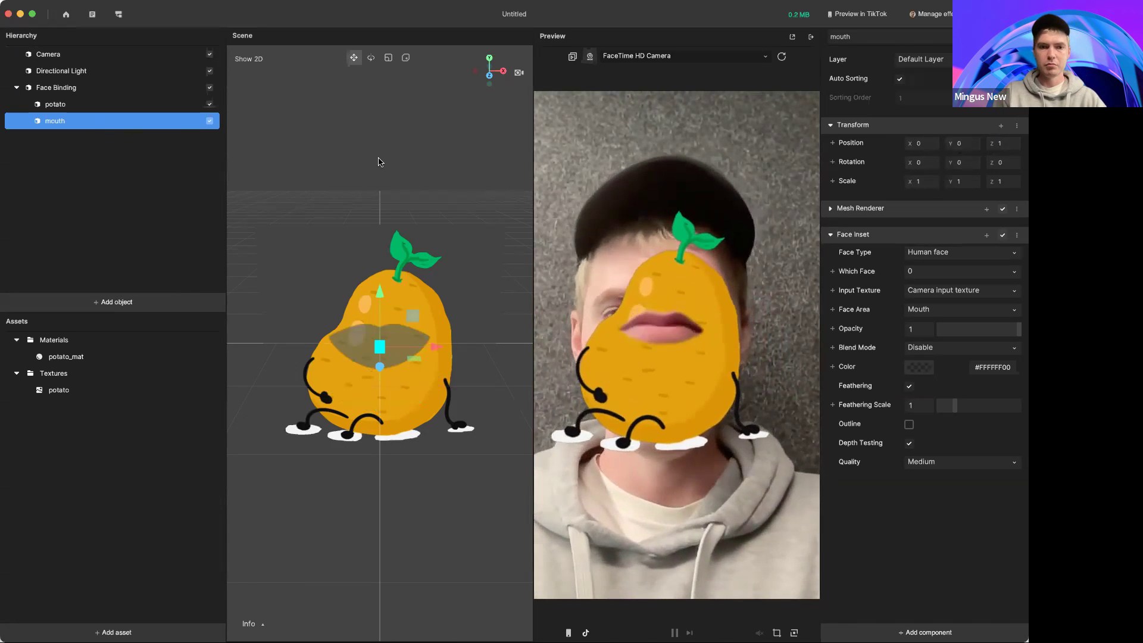
left_click_drag(380, 292, 370, 329)
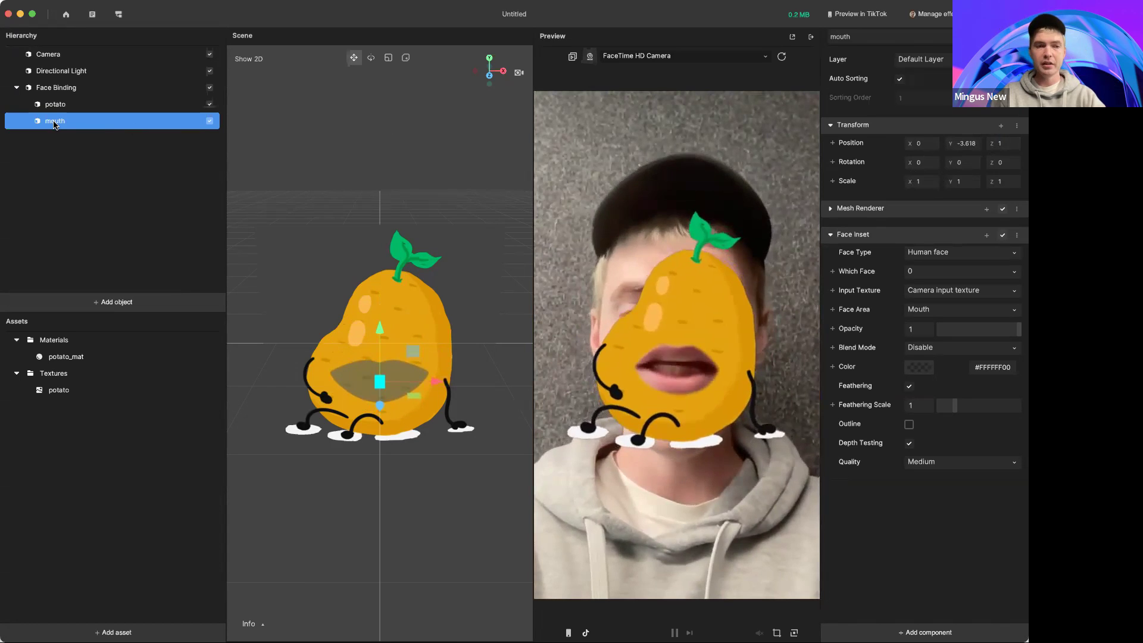
- Duplicate the mouth inset twice and rename the copies "leftEye" and "rightEye"
right_click(55, 125)
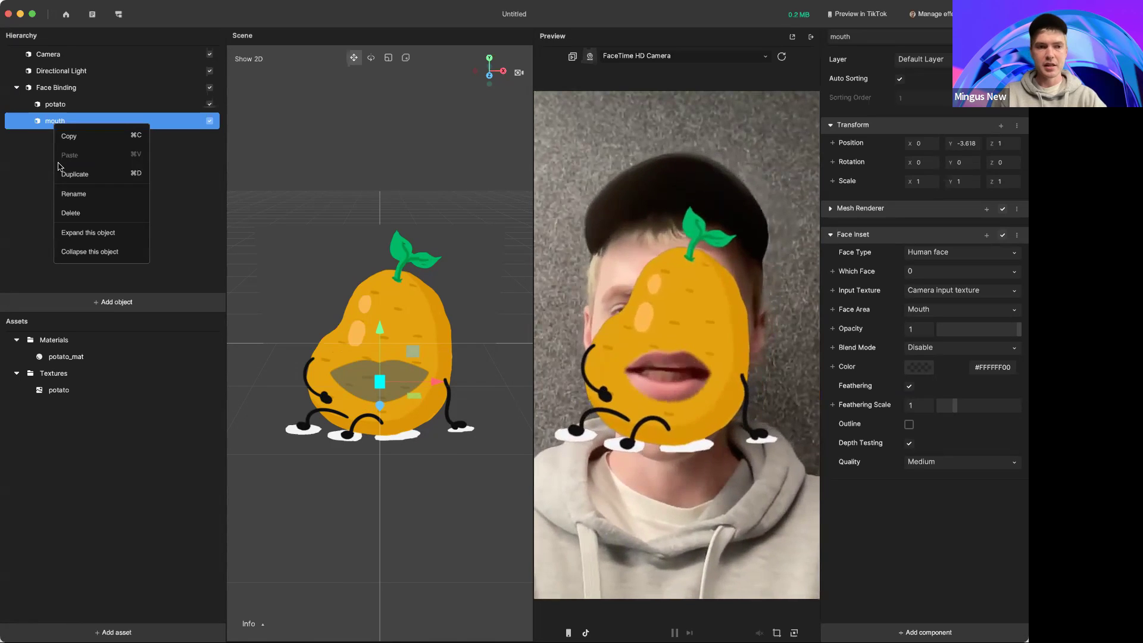
left_click(123, 177)
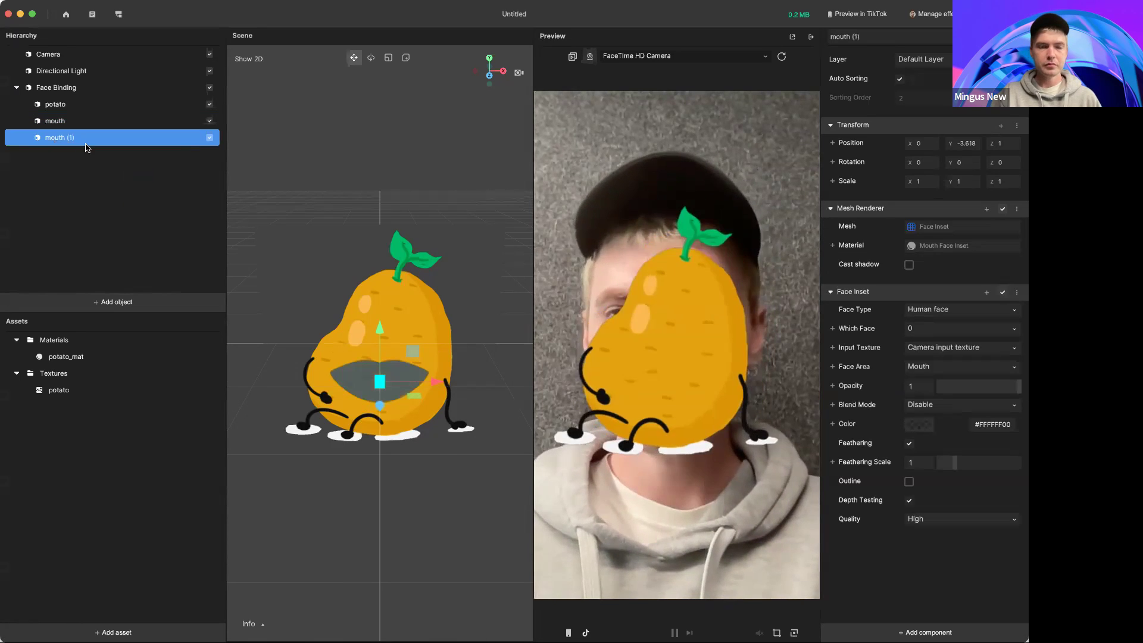
right_click(76, 141)
left_click(100, 191)
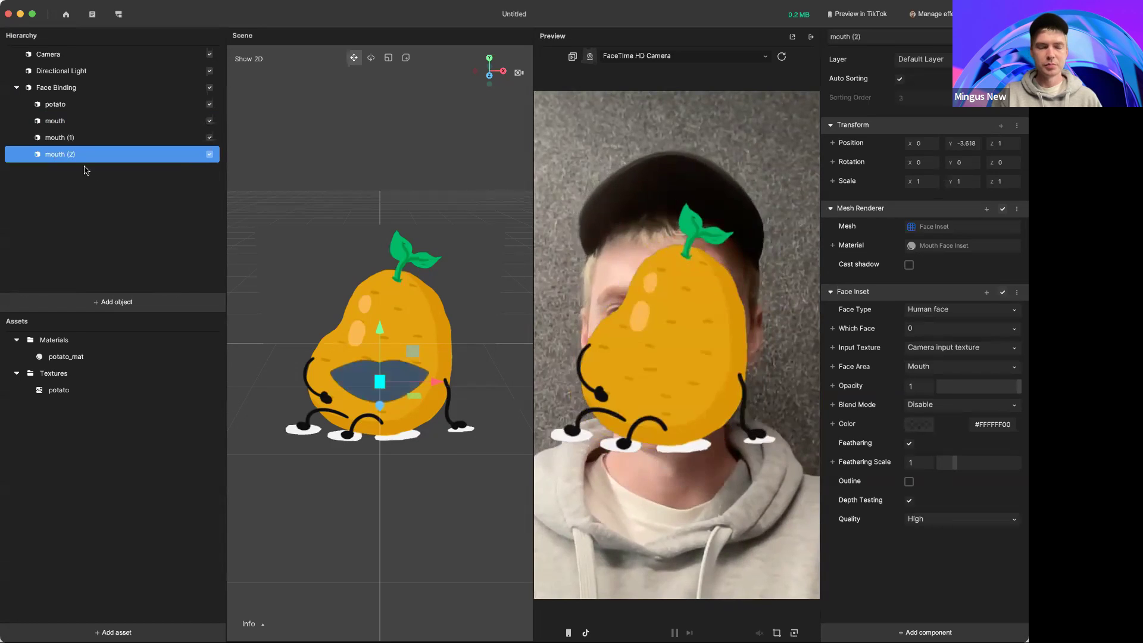
left_click(58, 139)
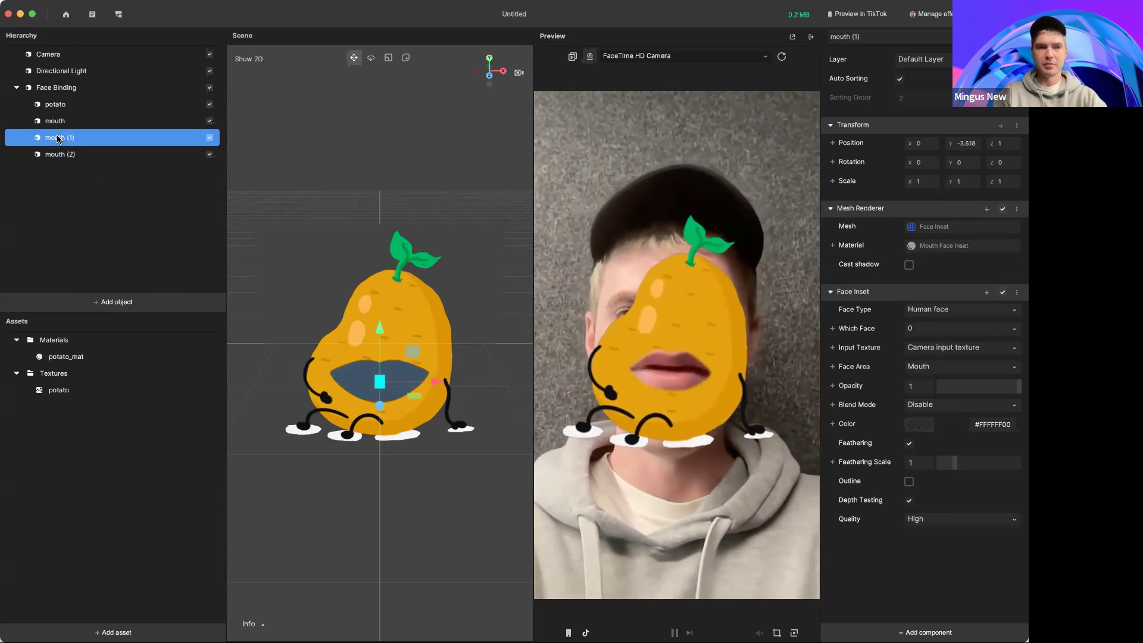
double_click(58, 139)
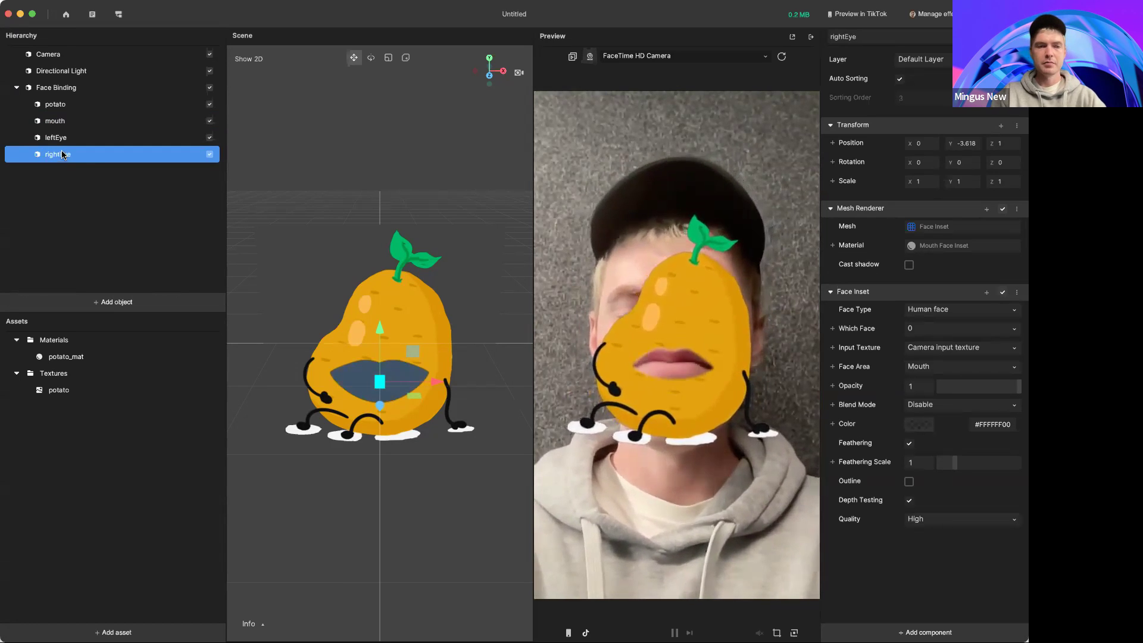
- Set the Face Inset area to Left eye on leftEye and to Right eye on rightEye
left_click(57, 121)
left_click(60, 137)
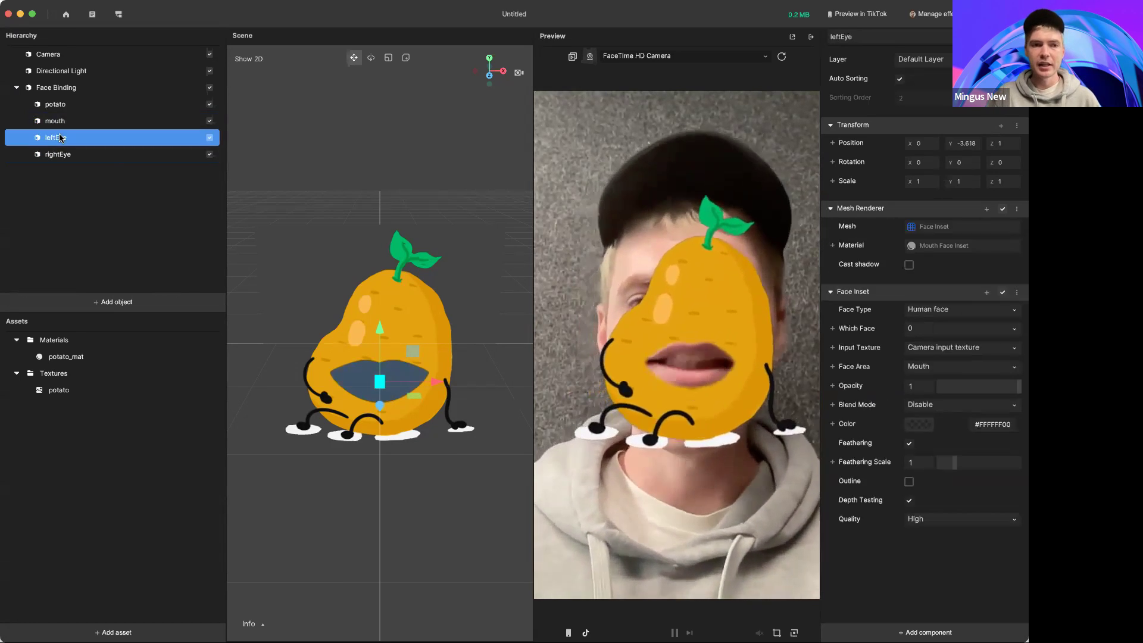
left_click(933, 368)
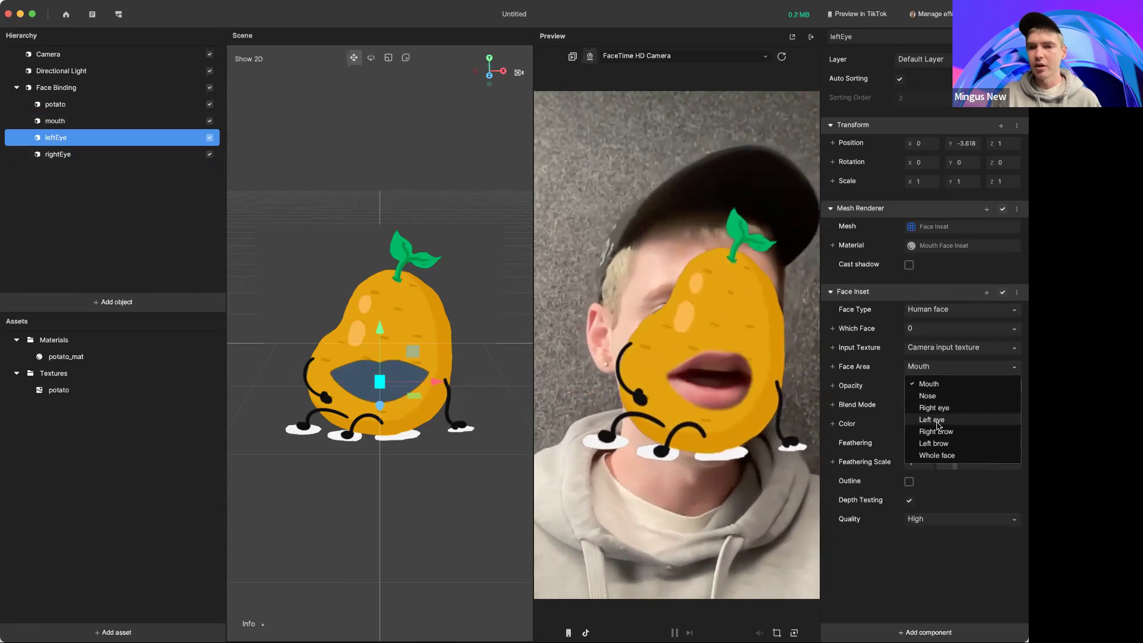
left_click(938, 421)
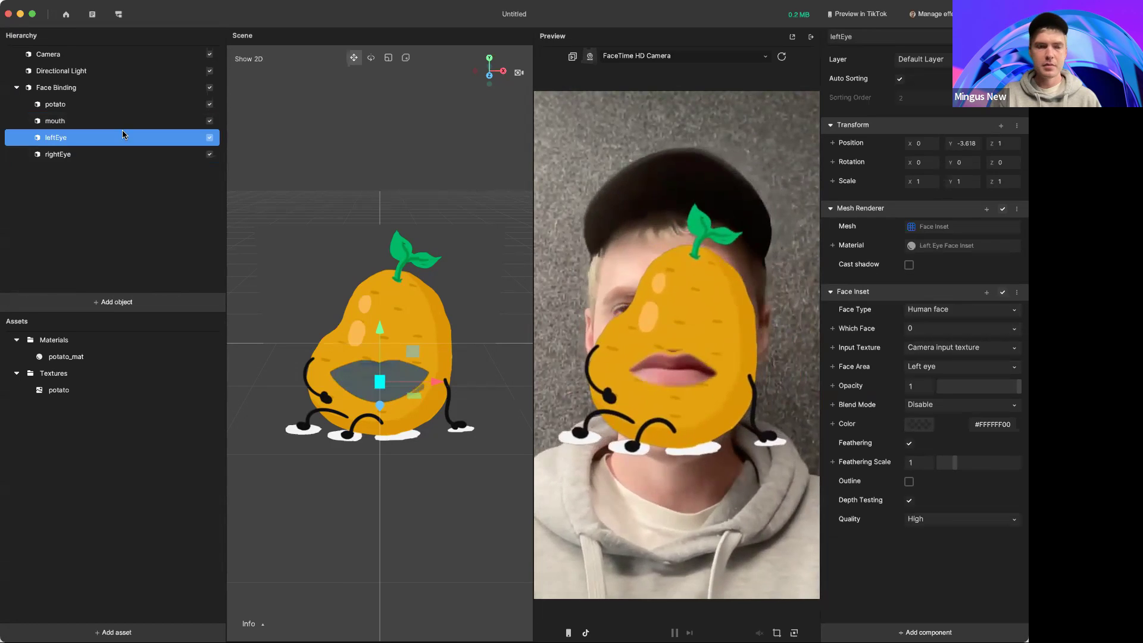
left_click(63, 156)
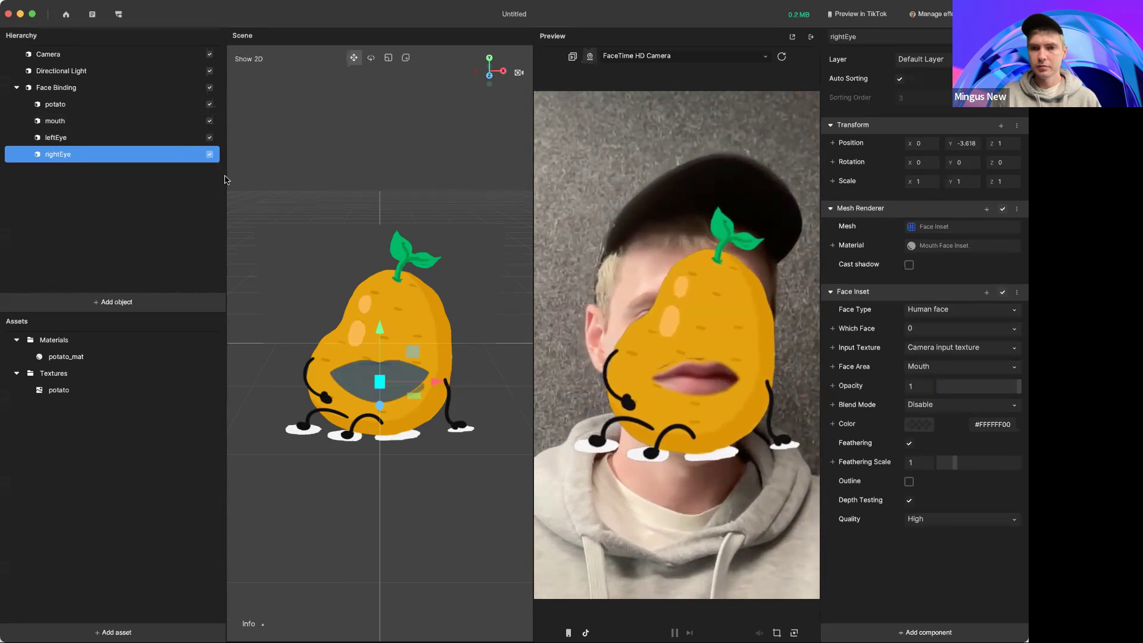
left_click(927, 369)
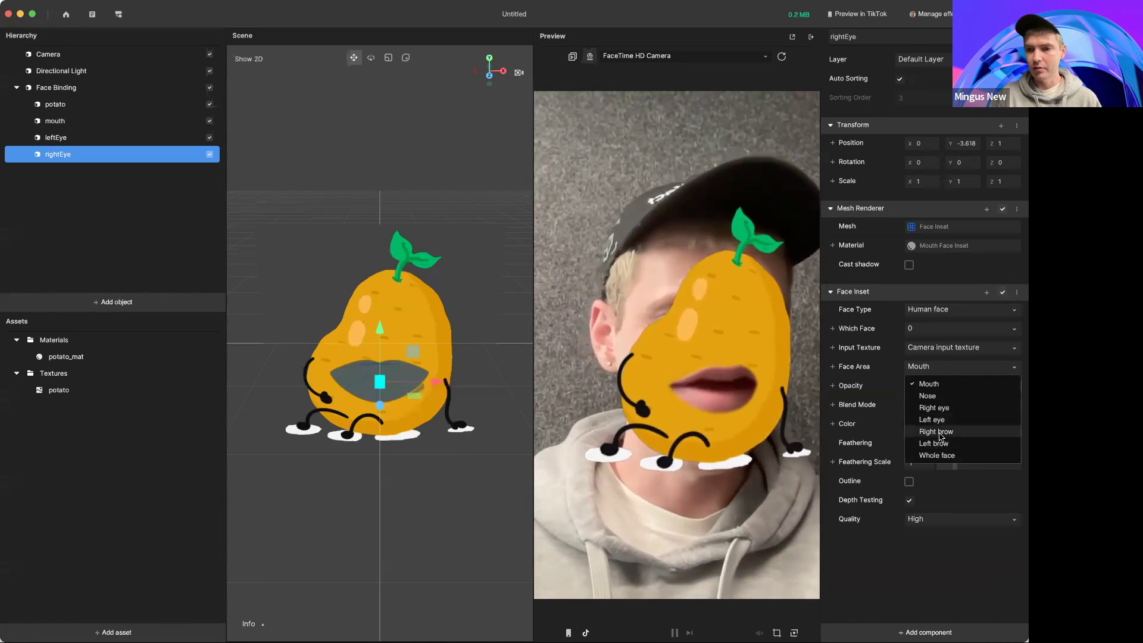
left_click(933, 411)
- Move leftEye up and sideways to about X -2.591, Y 0.802, and scale it to 0.8 on all axes
left_click(167, 138)
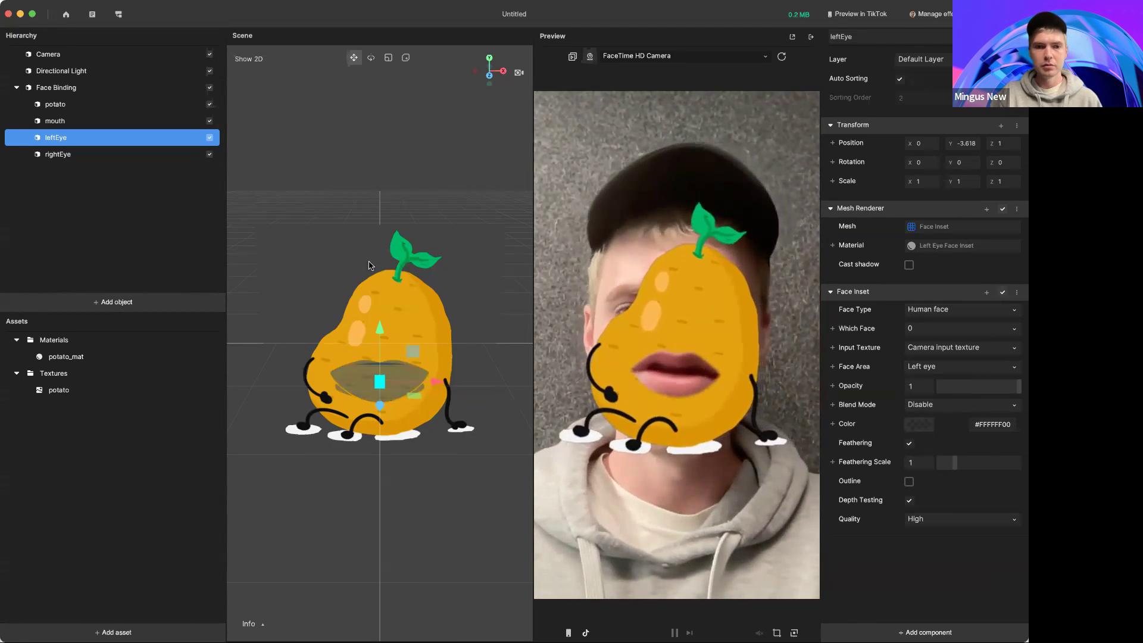
left_click_drag(377, 323, 376, 276)
left_click_drag(436, 339, 405, 334)
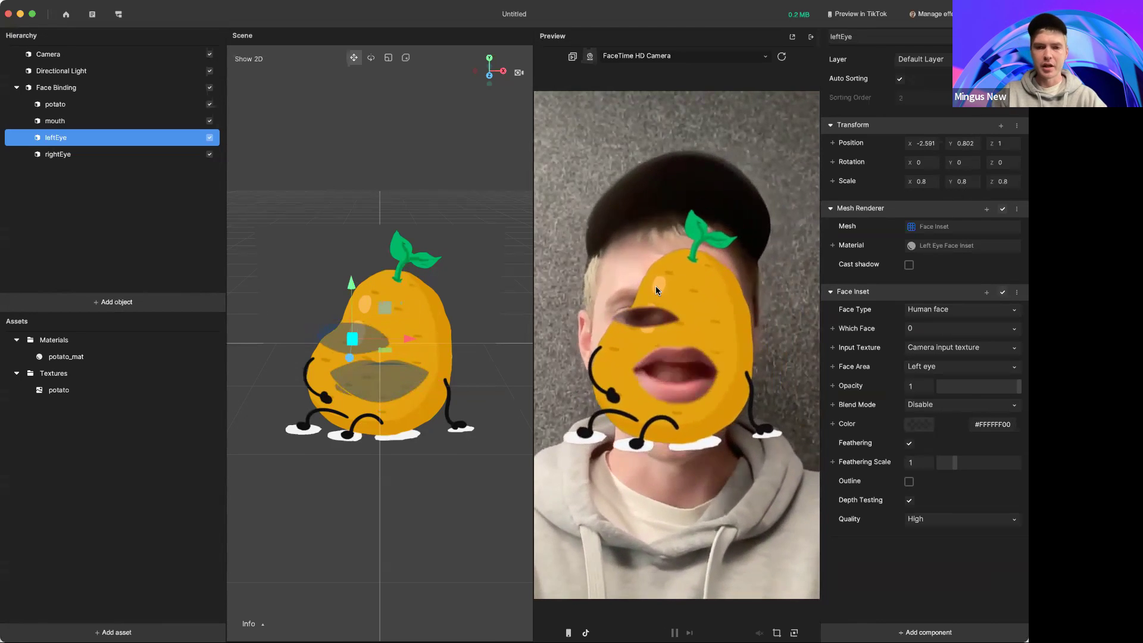
- Move rightEye to about X 4.066, Y 0.105, opposite the left eye, and scale it to 0.8 on all axes
left_click(128, 154)
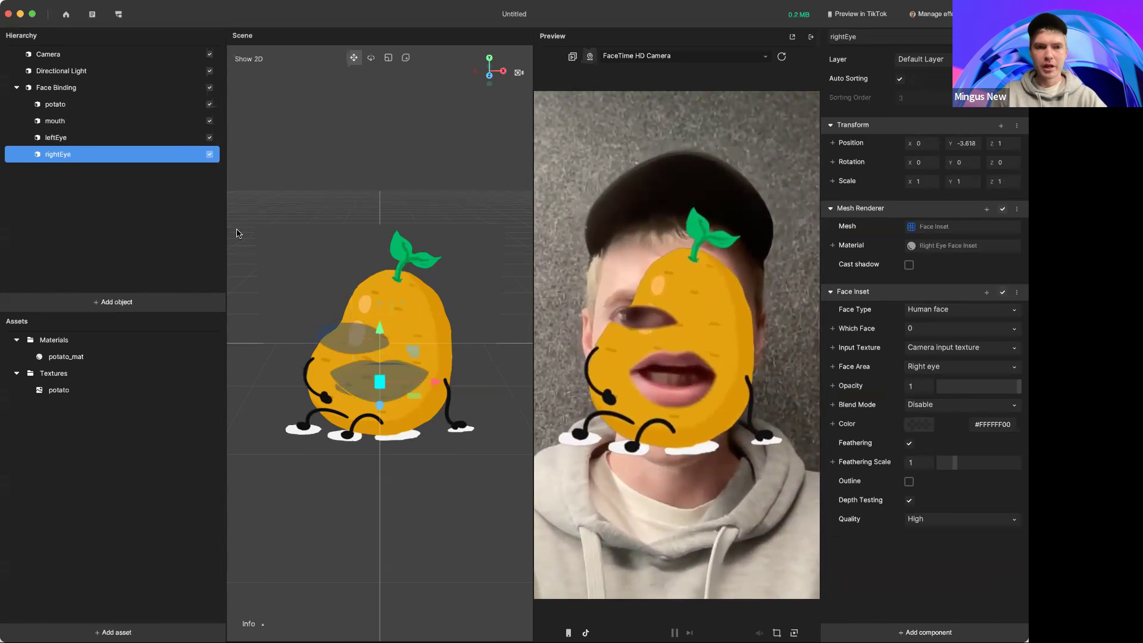
left_click_drag(381, 330, 387, 290)
left_click_drag(431, 348, 441, 349)
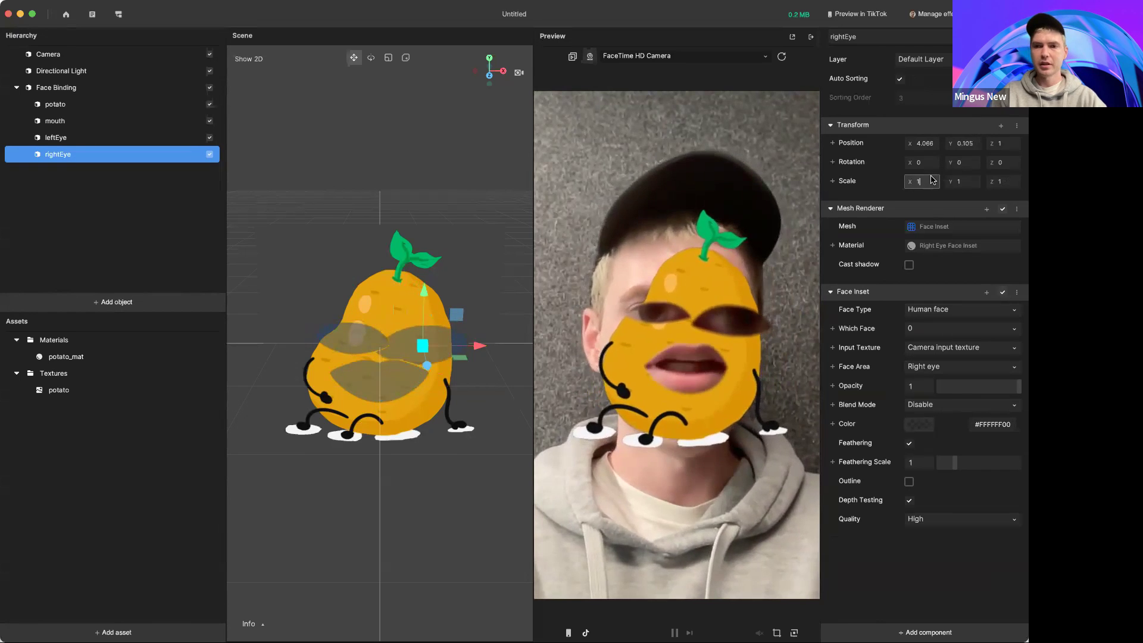
type("0.8")
key("Tab")
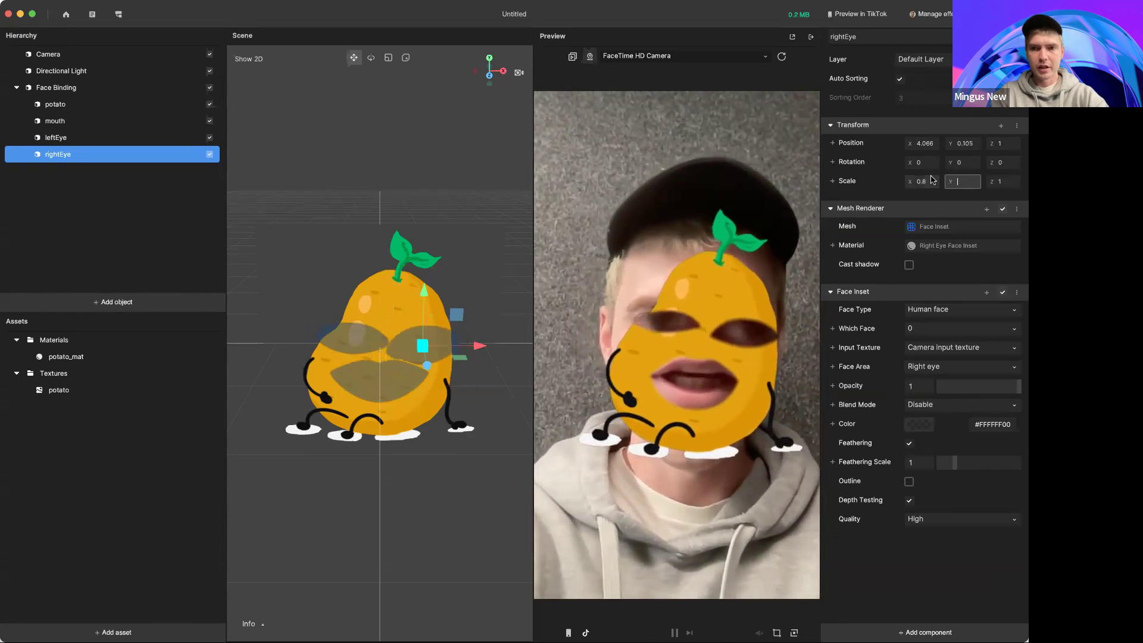
type(".8")
key("Return")
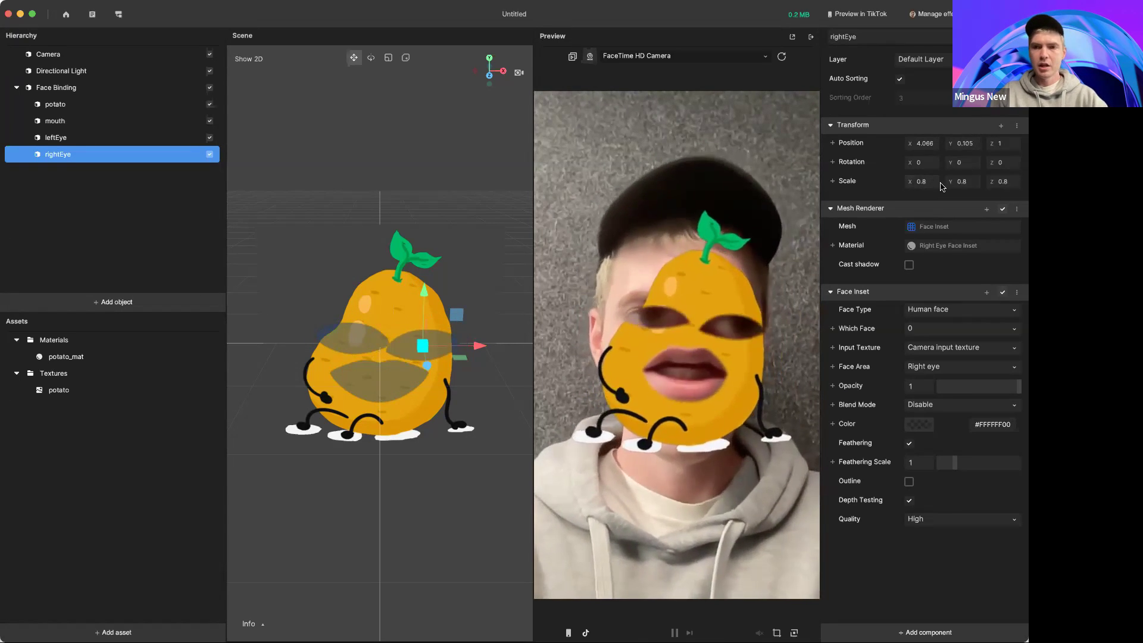
- Try stretching rightEye with an X scale of 3 and a Y scale of 1.5, restoring each to 0.8
left_click(931, 183)
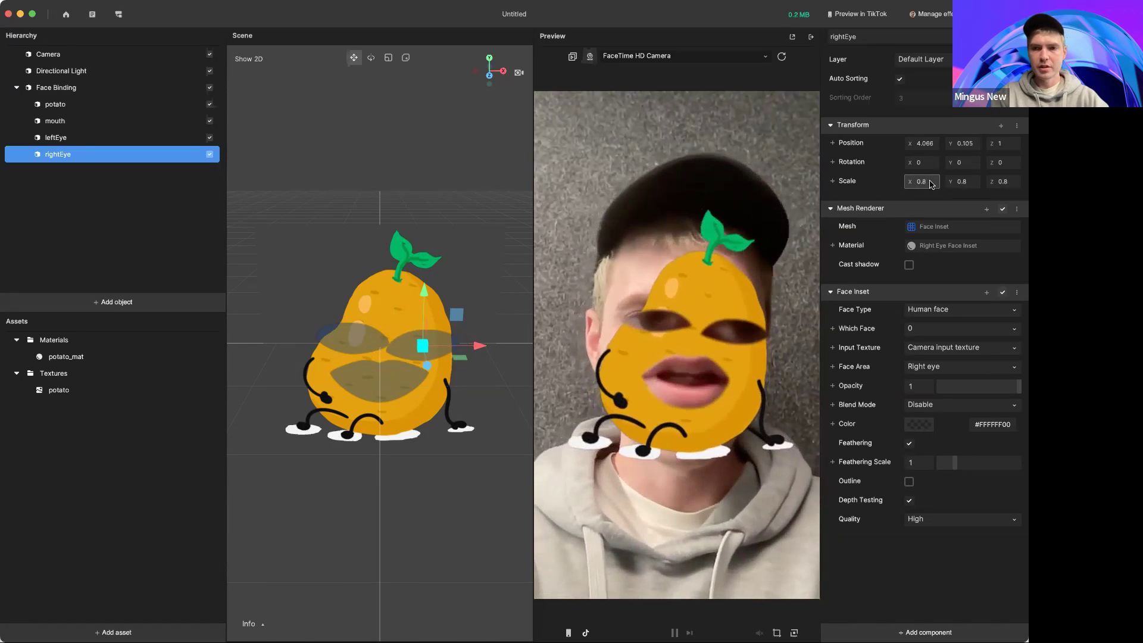
type("3")
key("Return")
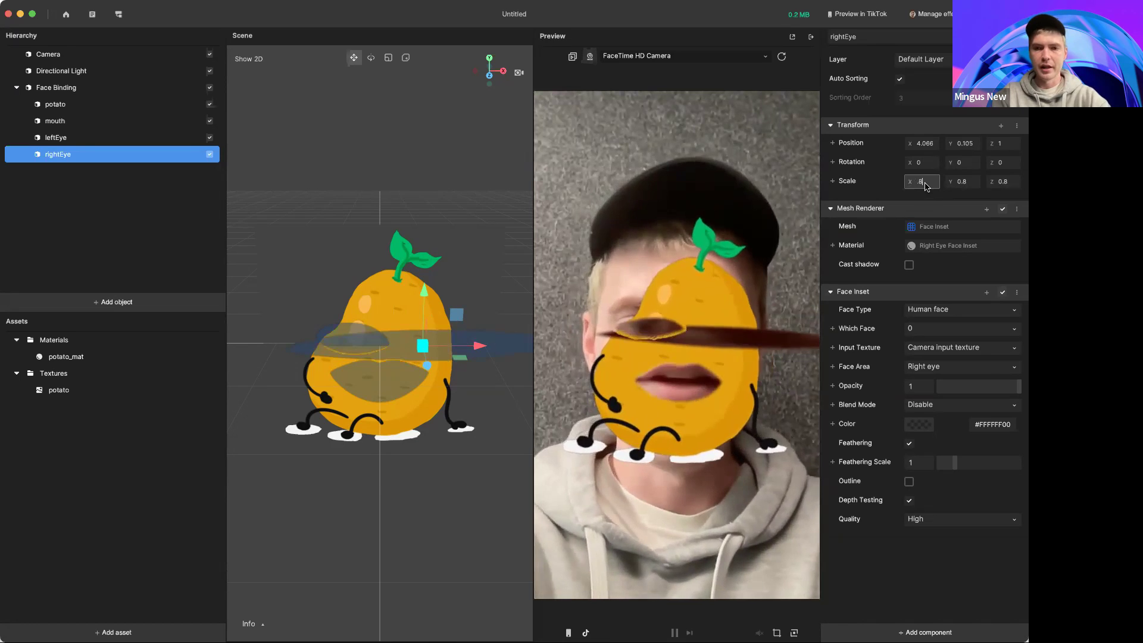
key("Return")
left_click(974, 182)
type("1.5")
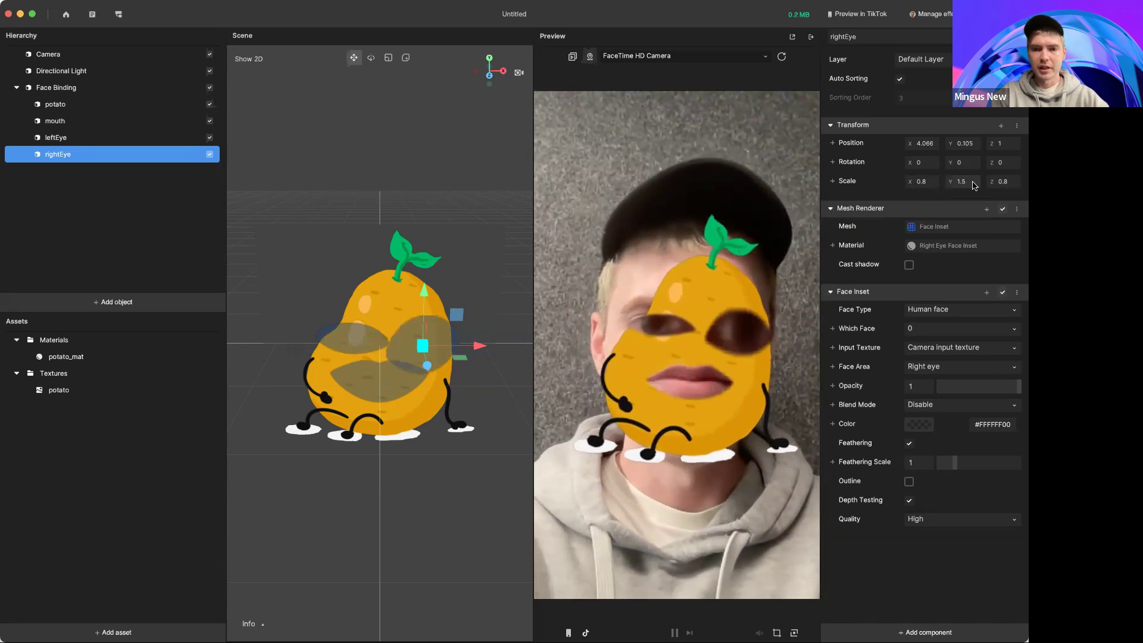
key("Return")
left_click(974, 182)
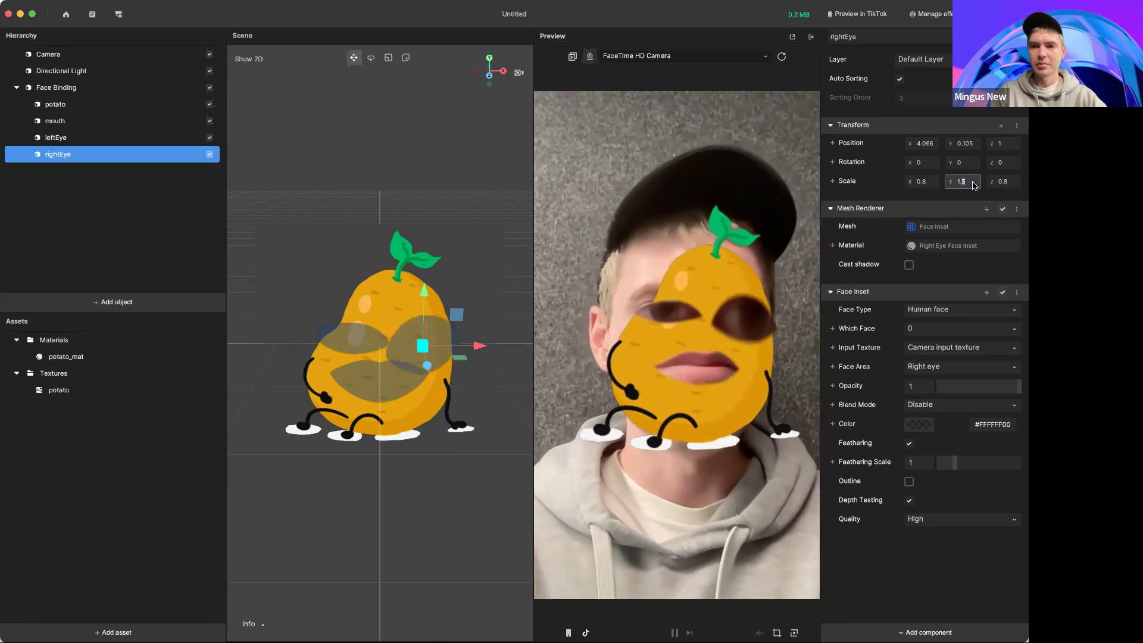
type("0.8")
key("Return")
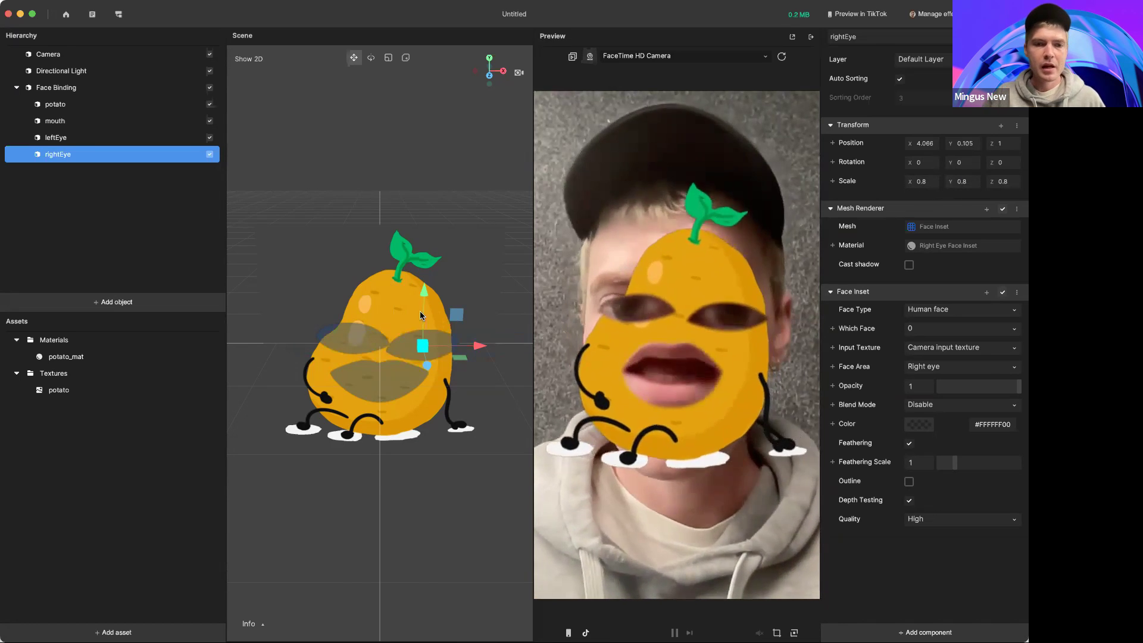
- Lower rightEye slightly on the potato to a Y position of about -0.456
left_click_drag(426, 290, 424, 296)
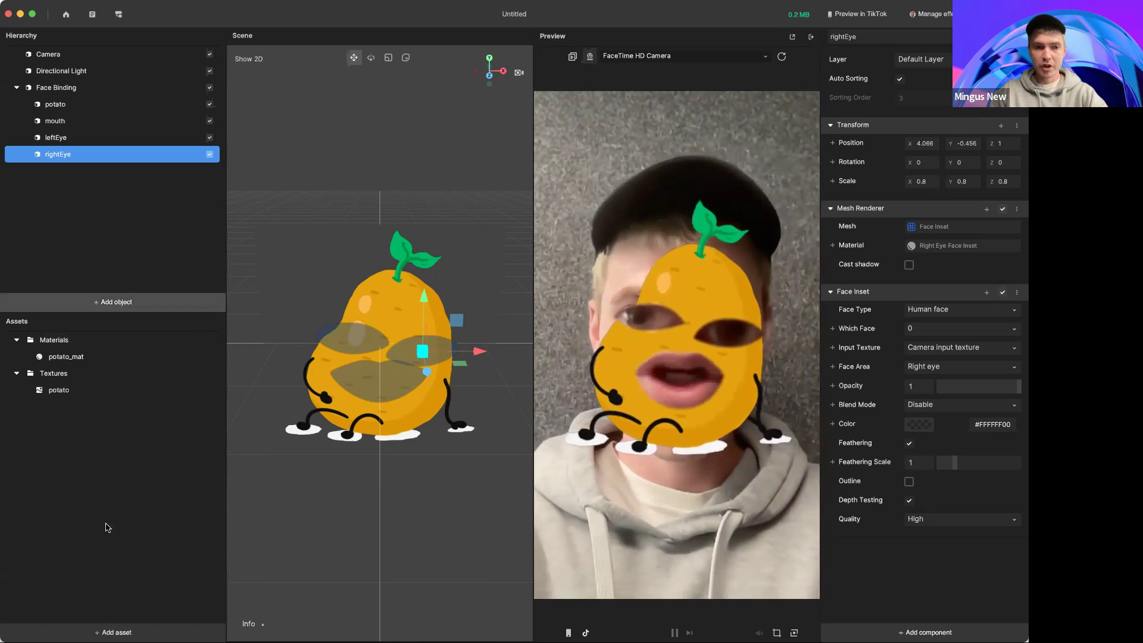
- Import the tableBG.png texture from the computer's assets folder
left_click(114, 632)
mouse_move(150, 529)
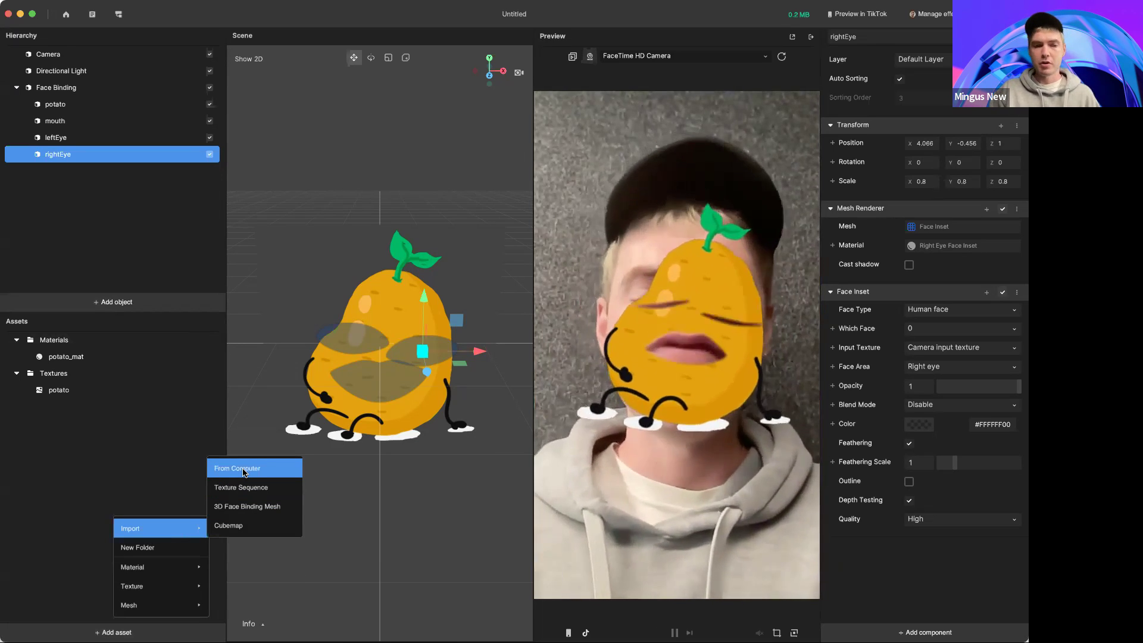
left_click(243, 469)
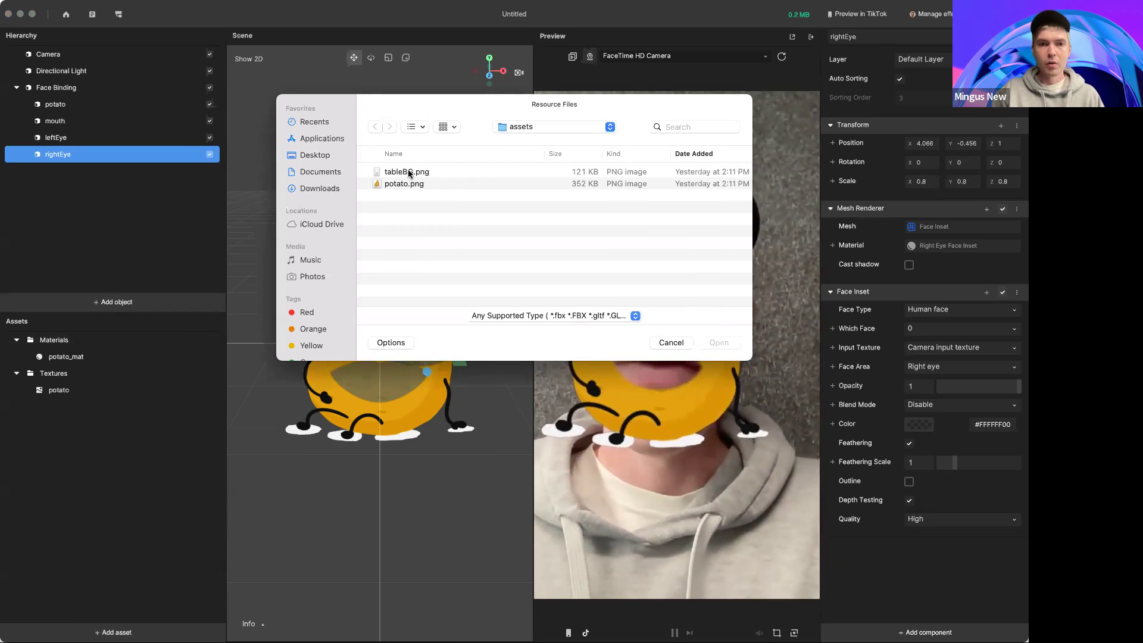
left_click(408, 172)
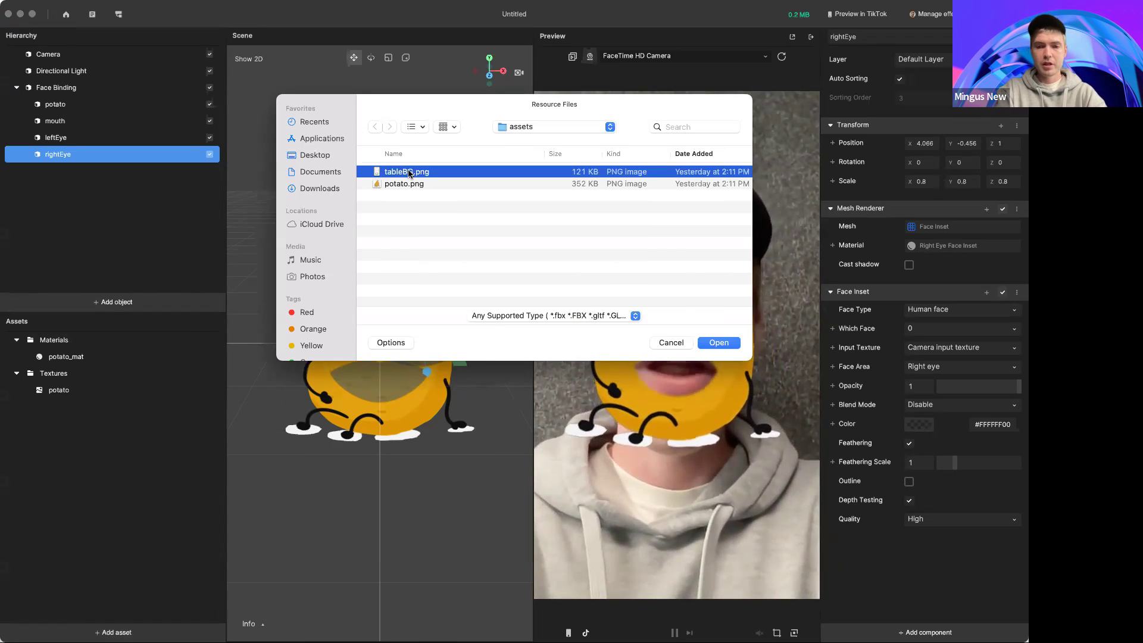
double_click(409, 173)
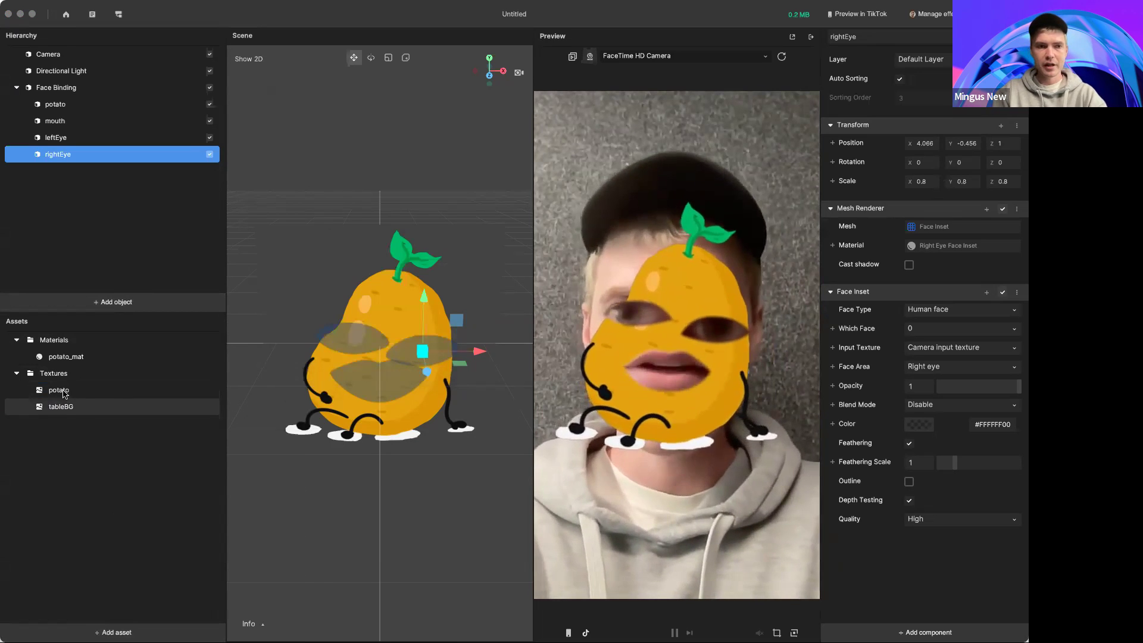
- Add a 2D Image object to the scene
left_click(110, 304)
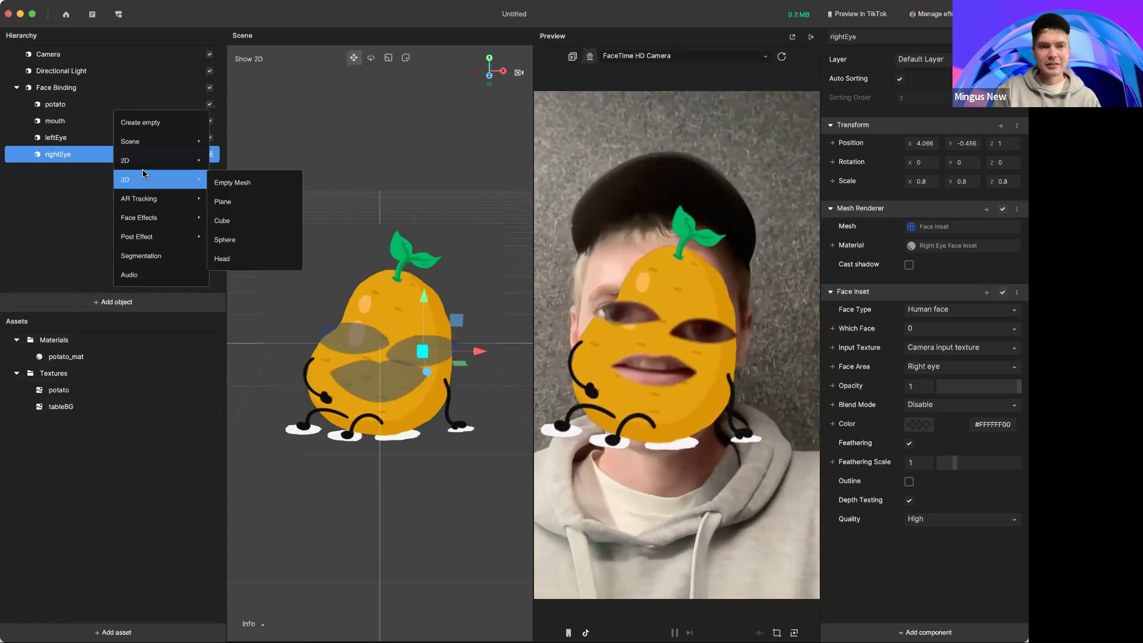
mouse_move(145, 162)
left_click(238, 181)
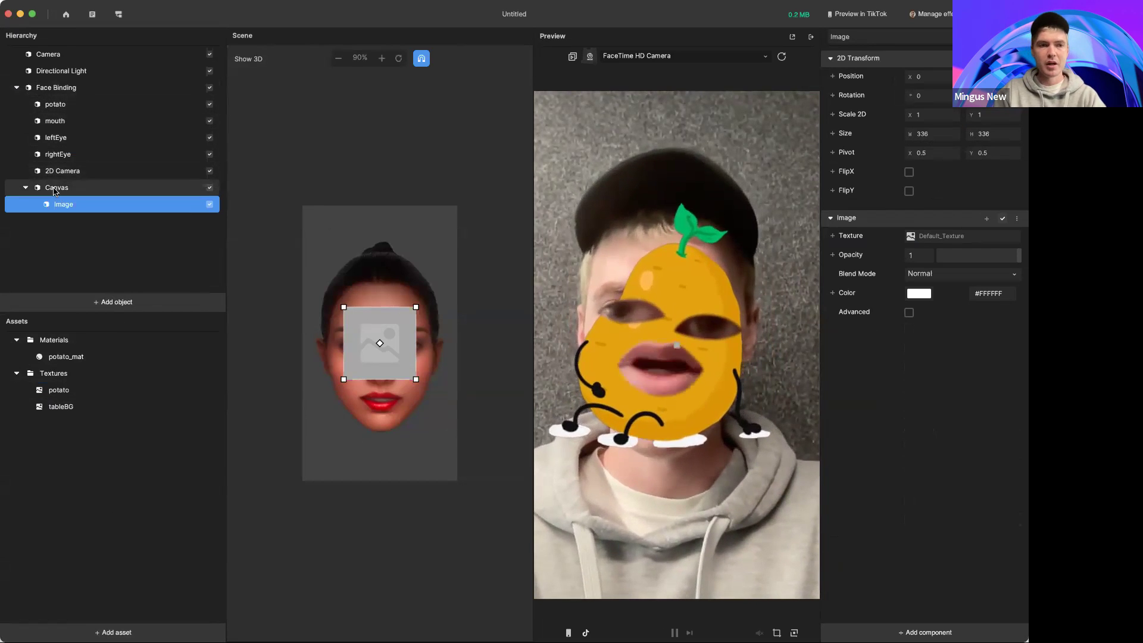
- Move the 2D Camera and the Canvas with its Image out of Face Binding to the root level of the hierarchy
left_click(17, 88)
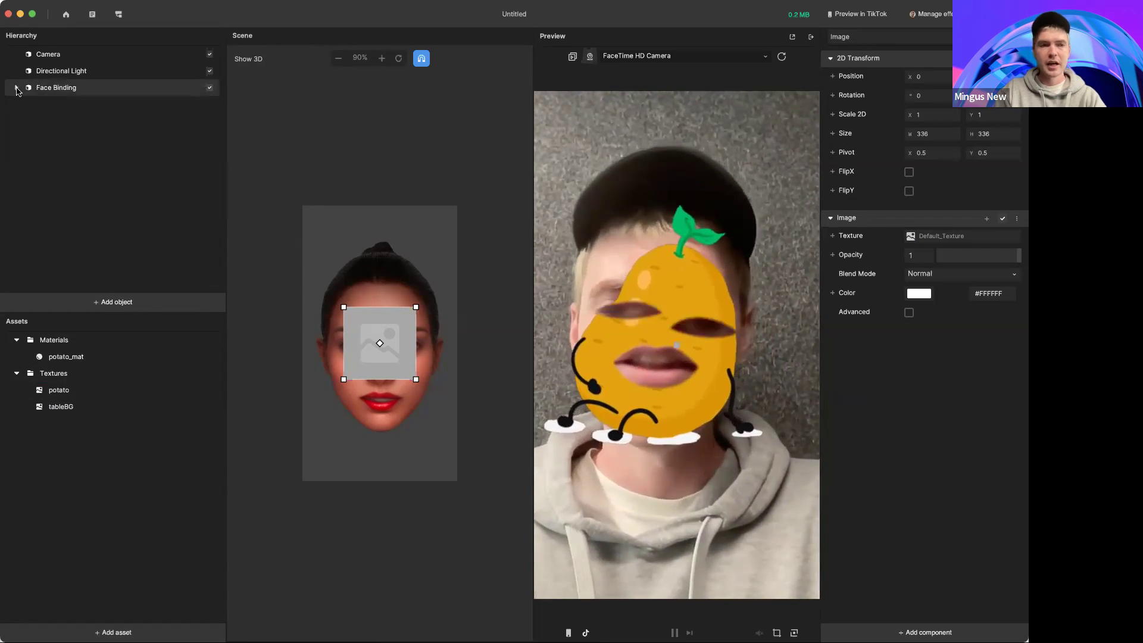
left_click(17, 88)
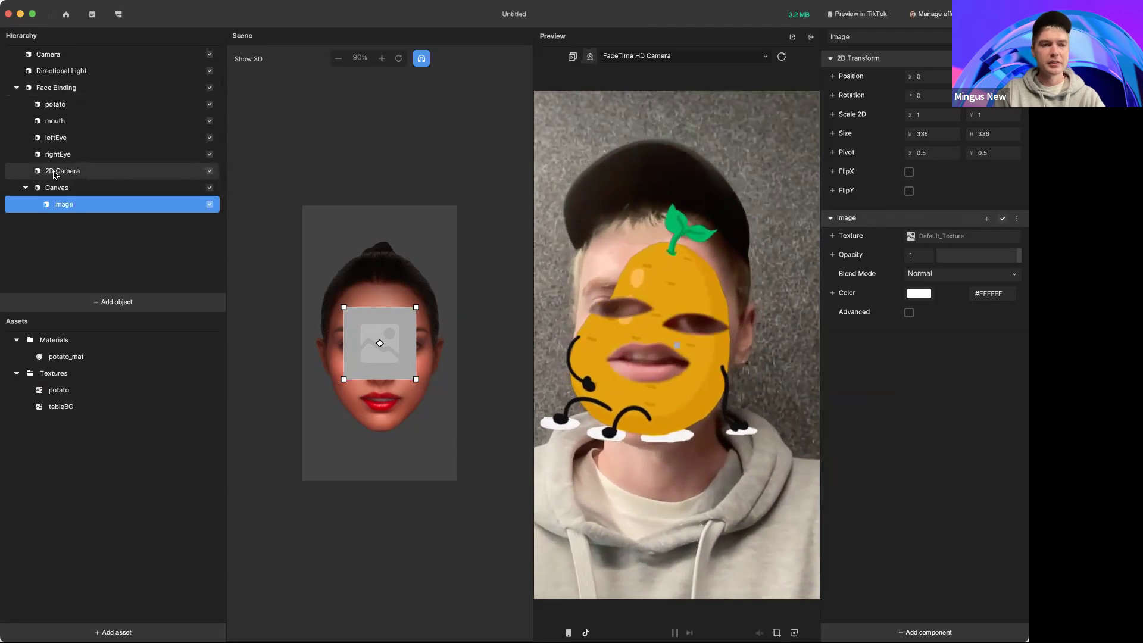
left_click_drag(19, 239, 25, 241)
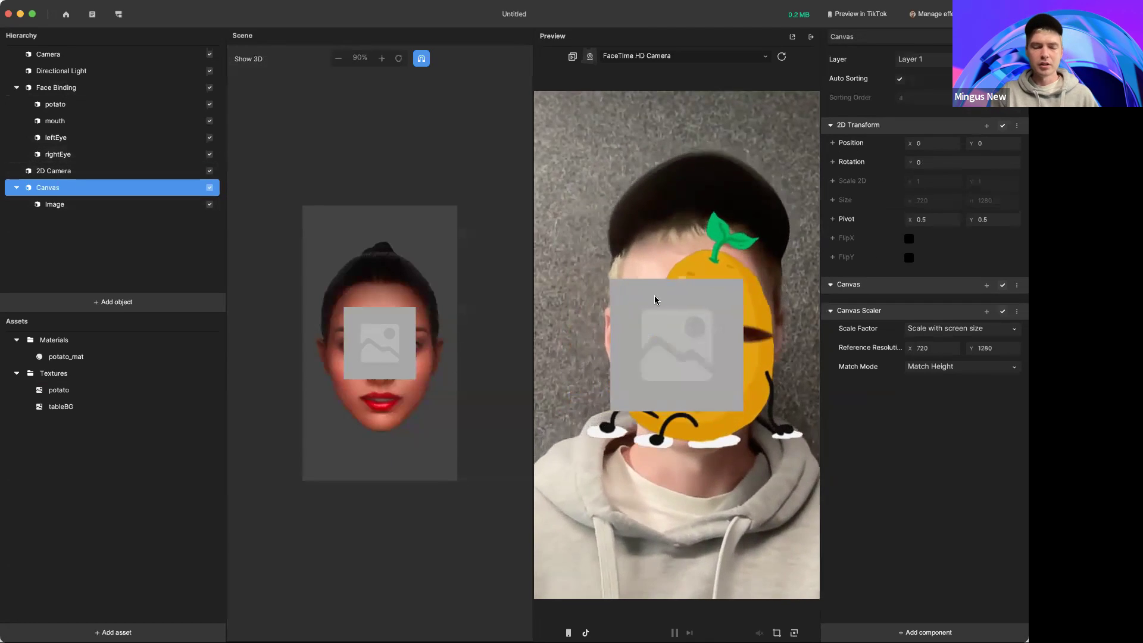
left_click(16, 88)
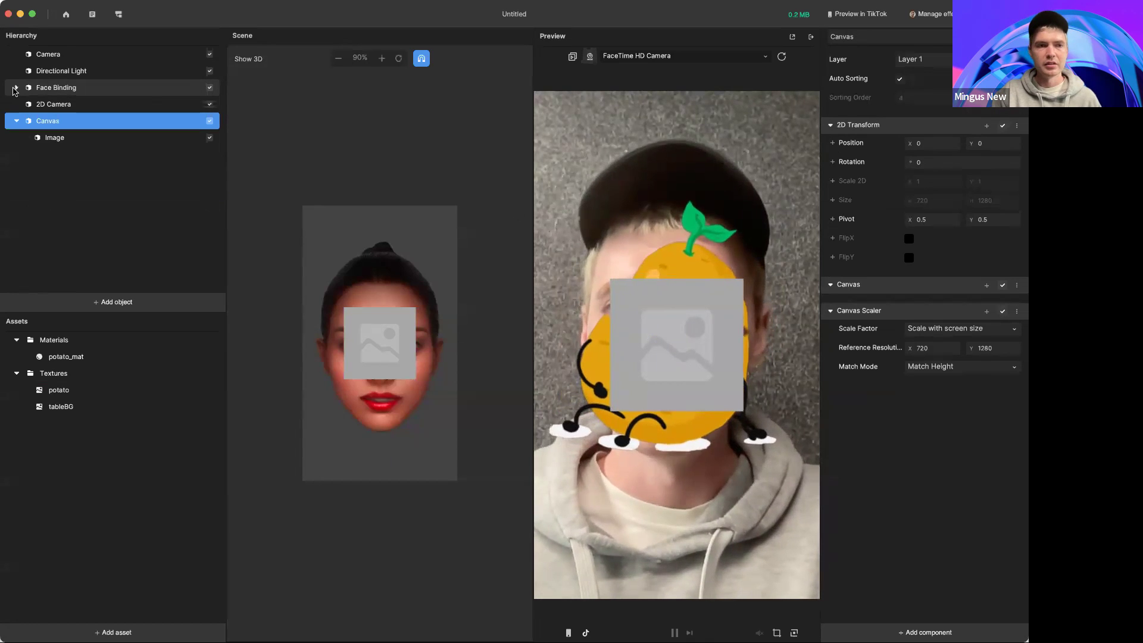
left_click(16, 88)
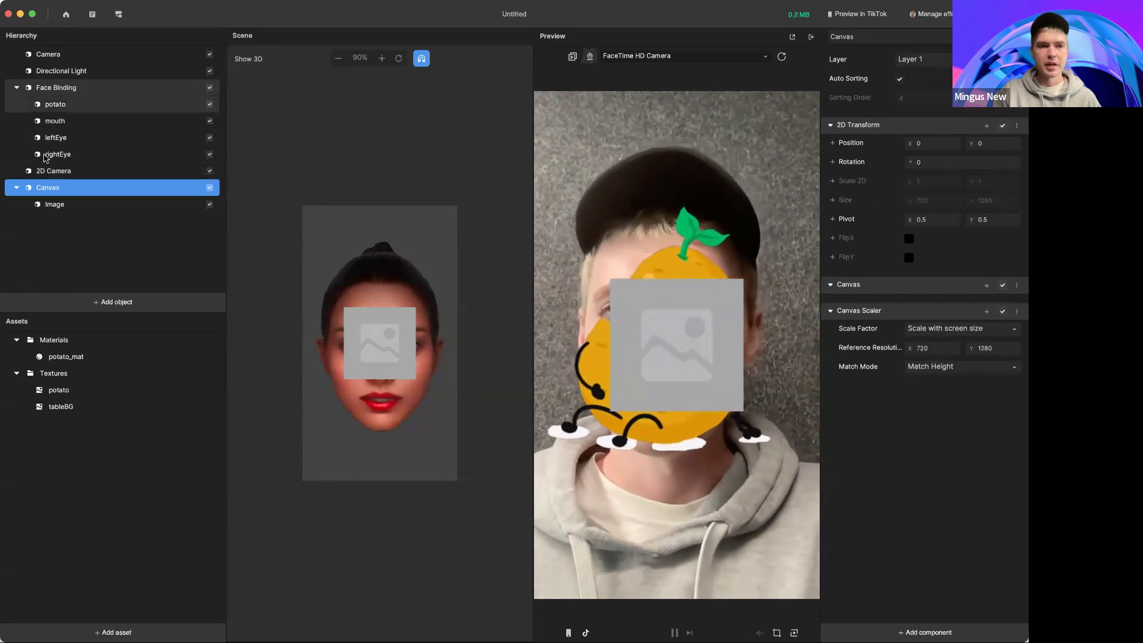
left_click(54, 203)
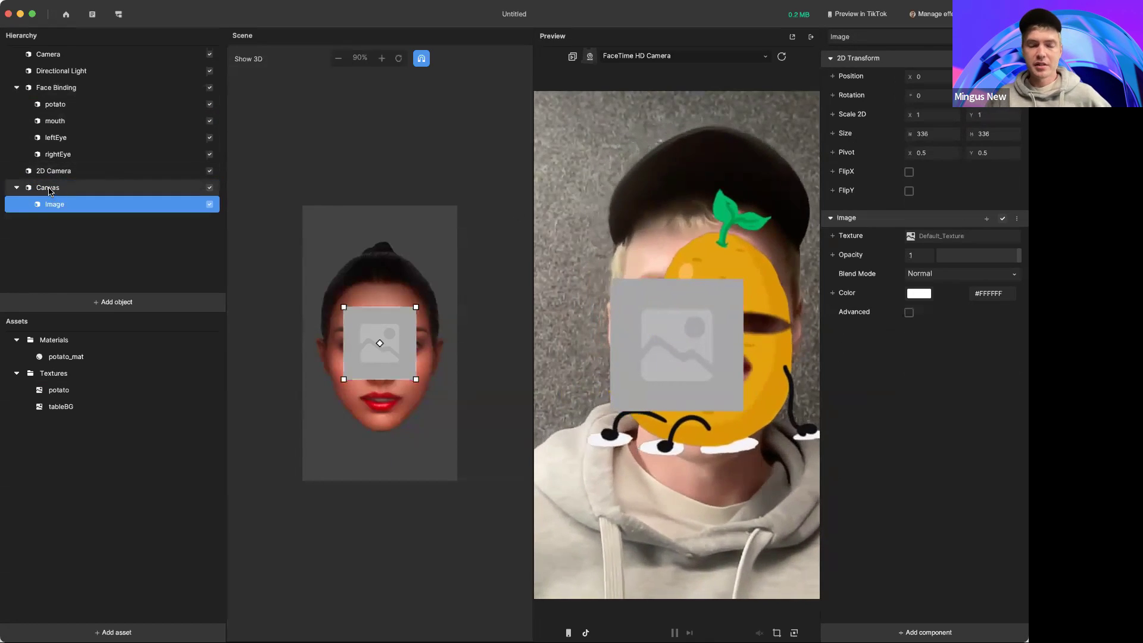
left_click(51, 192)
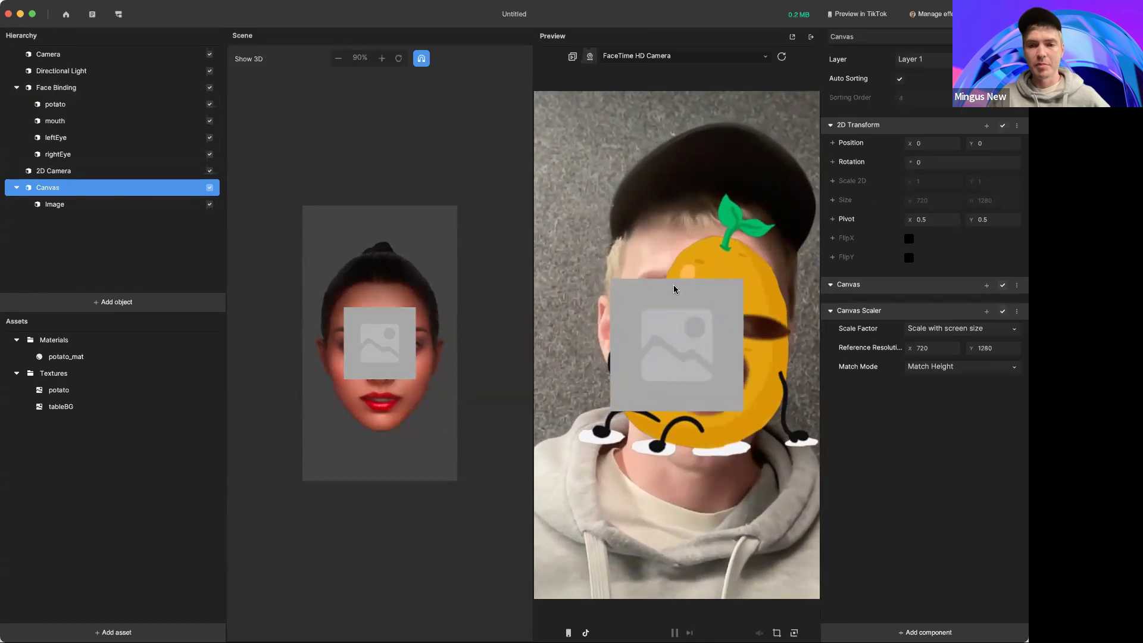
left_click(65, 171)
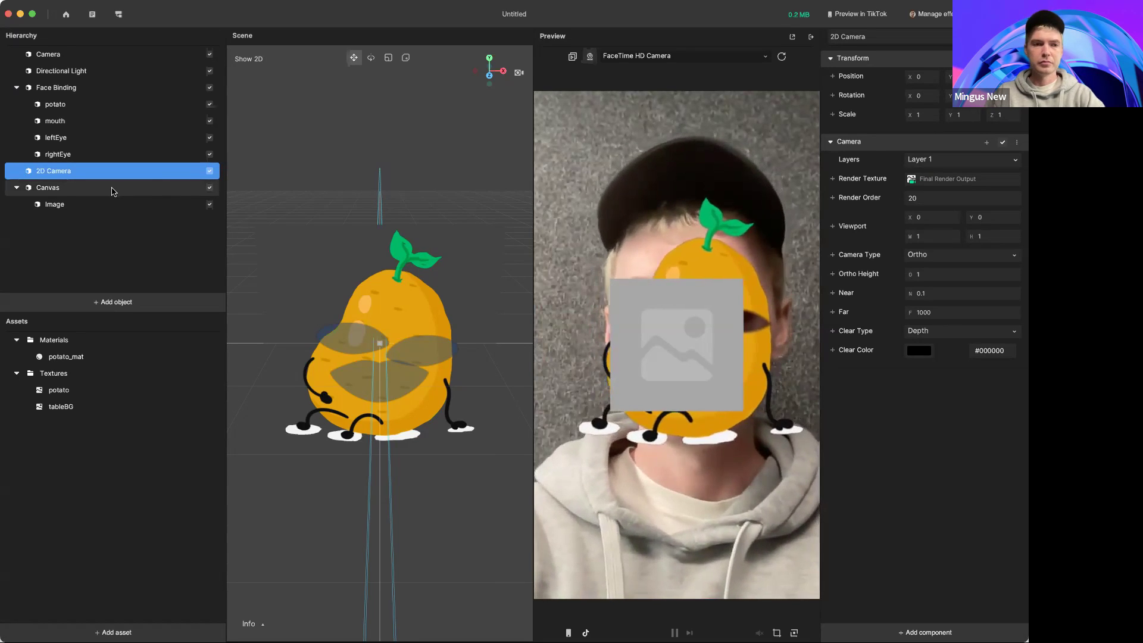
- Assign the tableBG texture to the Image object under the Canvas
left_click(97, 208)
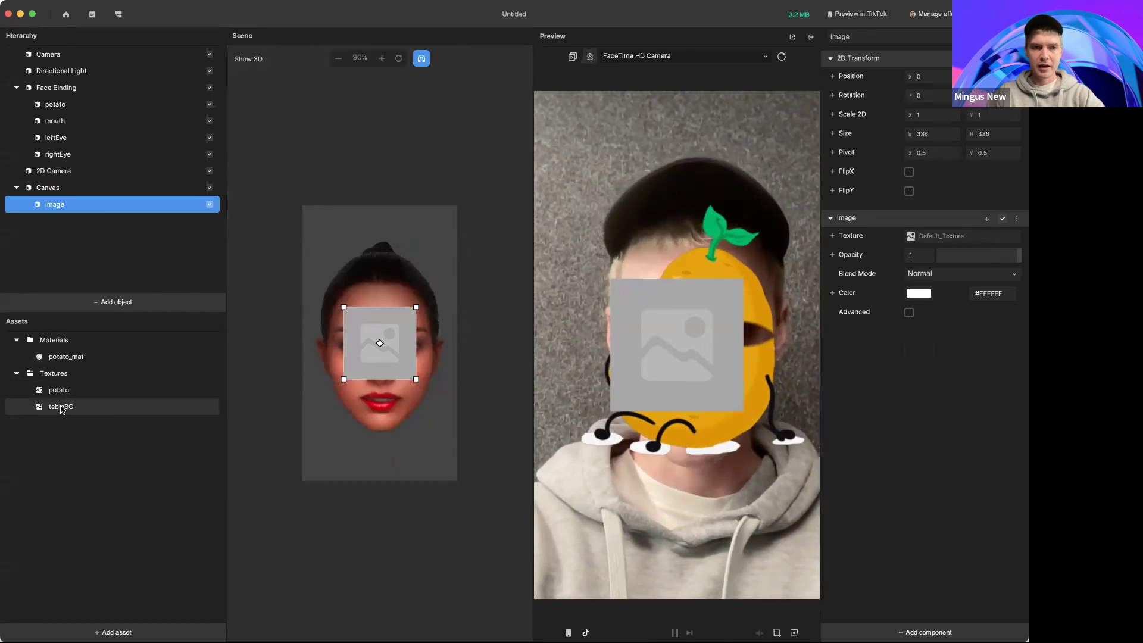
left_click(914, 236)
left_click(543, 191)
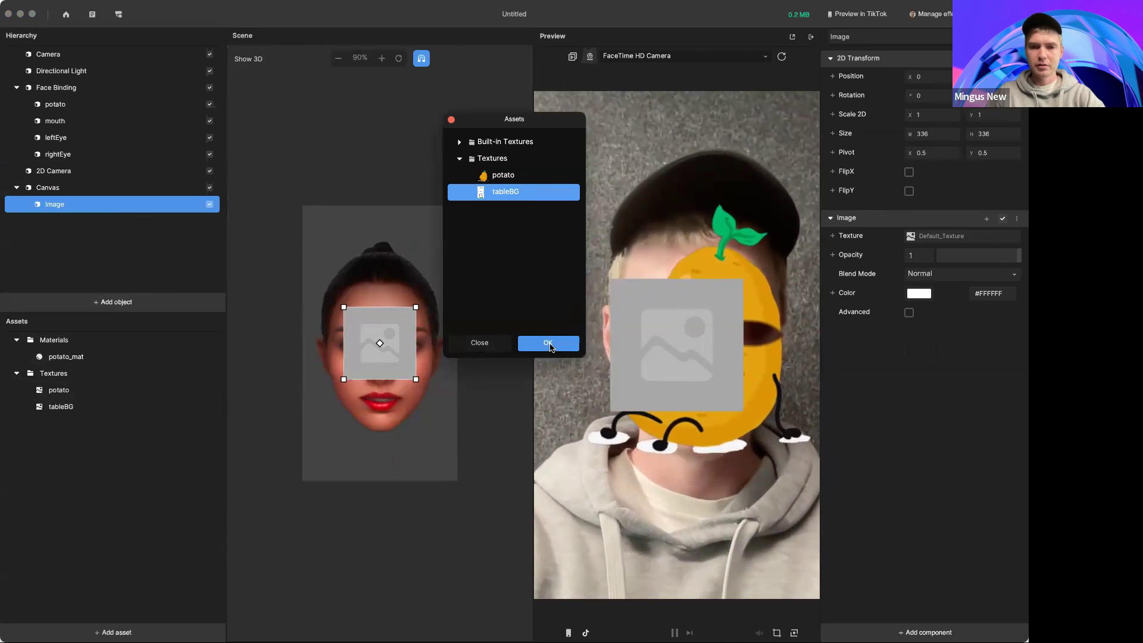
left_click(548, 346)
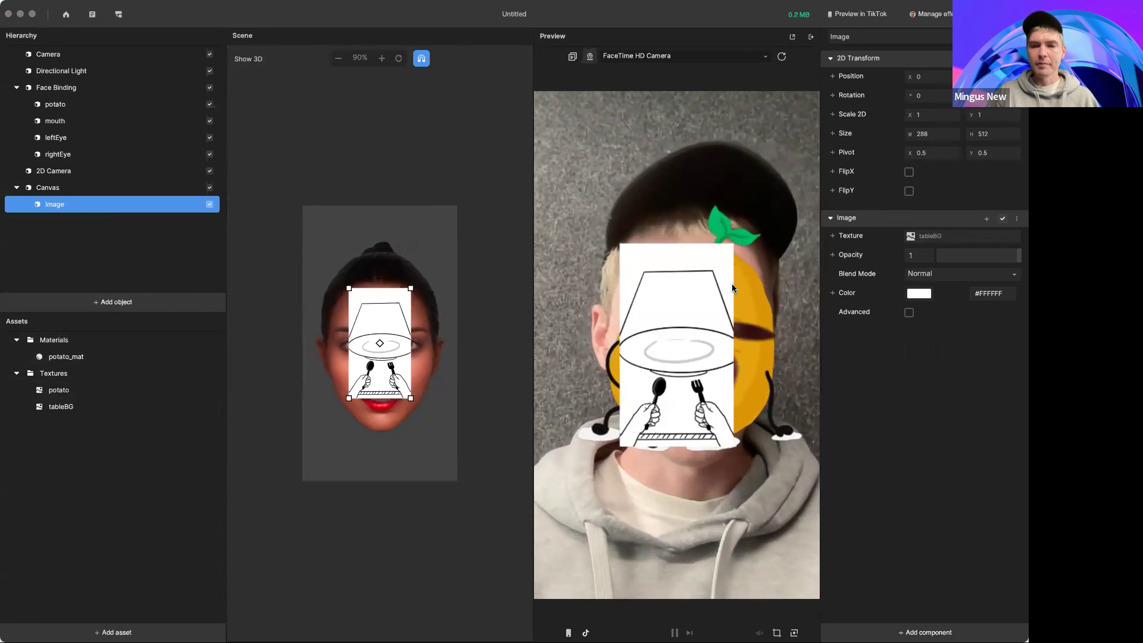
- Check the Canvas reference resolution and set the Image size to the same 720 by 1280
left_click(67, 189)
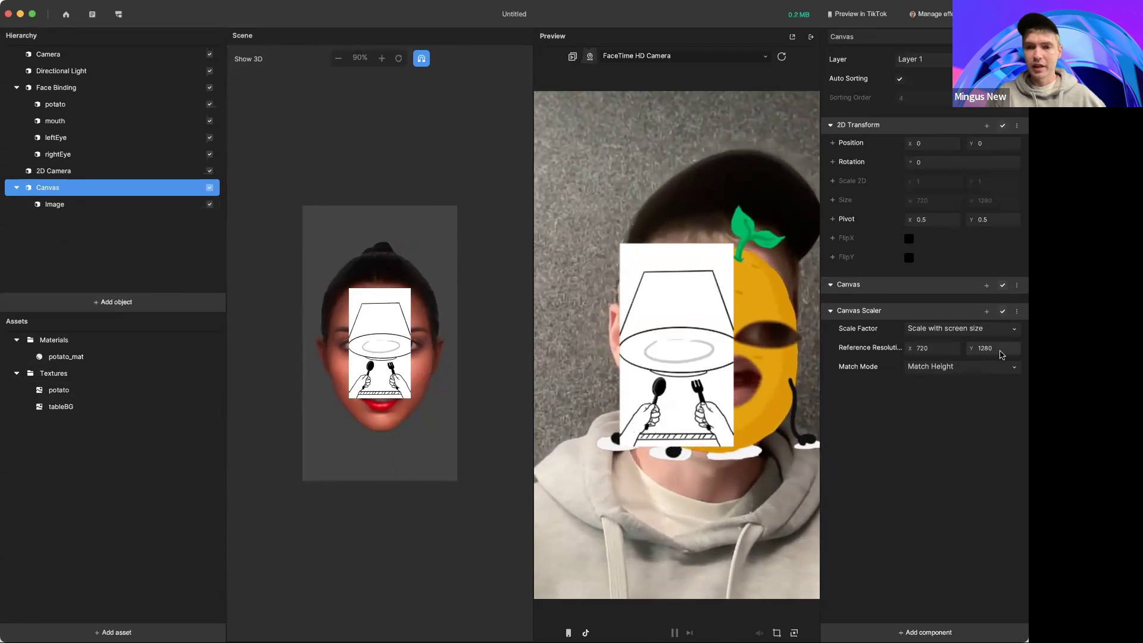
left_click(91, 209)
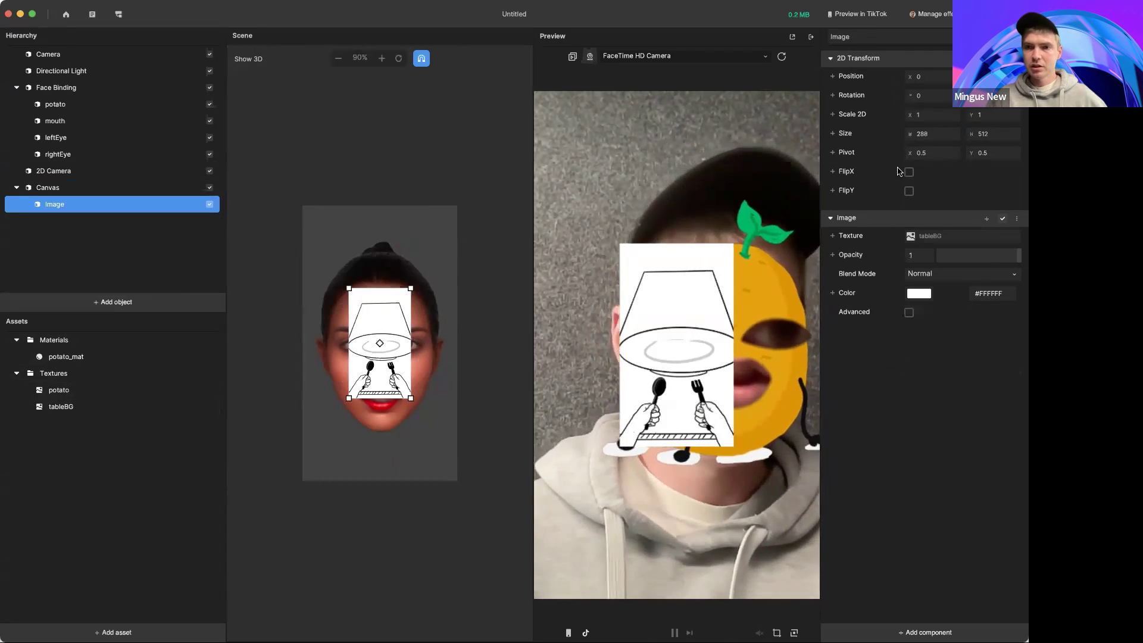
left_click(937, 136)
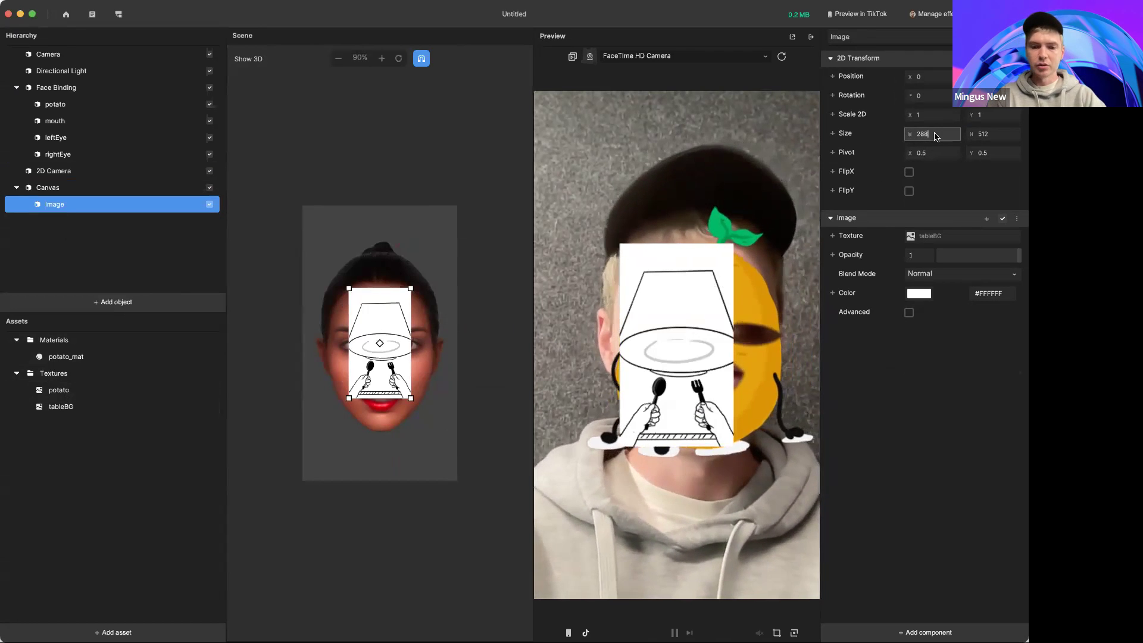
key("BackSpace")
key("BackSpace")
key("BackSpace")
type("720")
key("Tab")
type("1280")
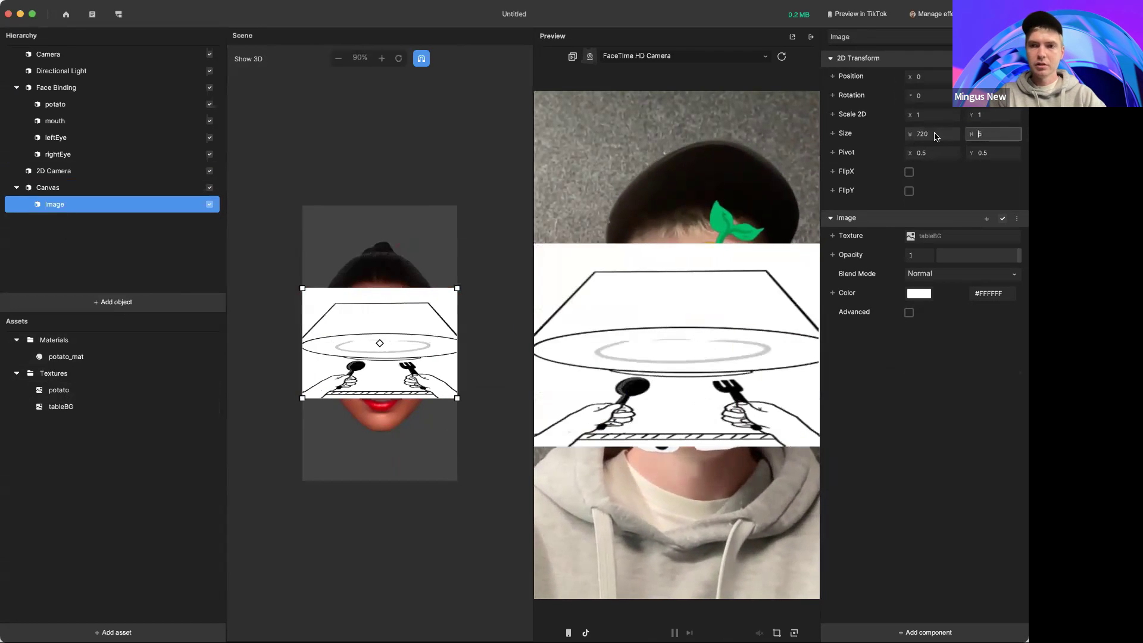
key("Return")
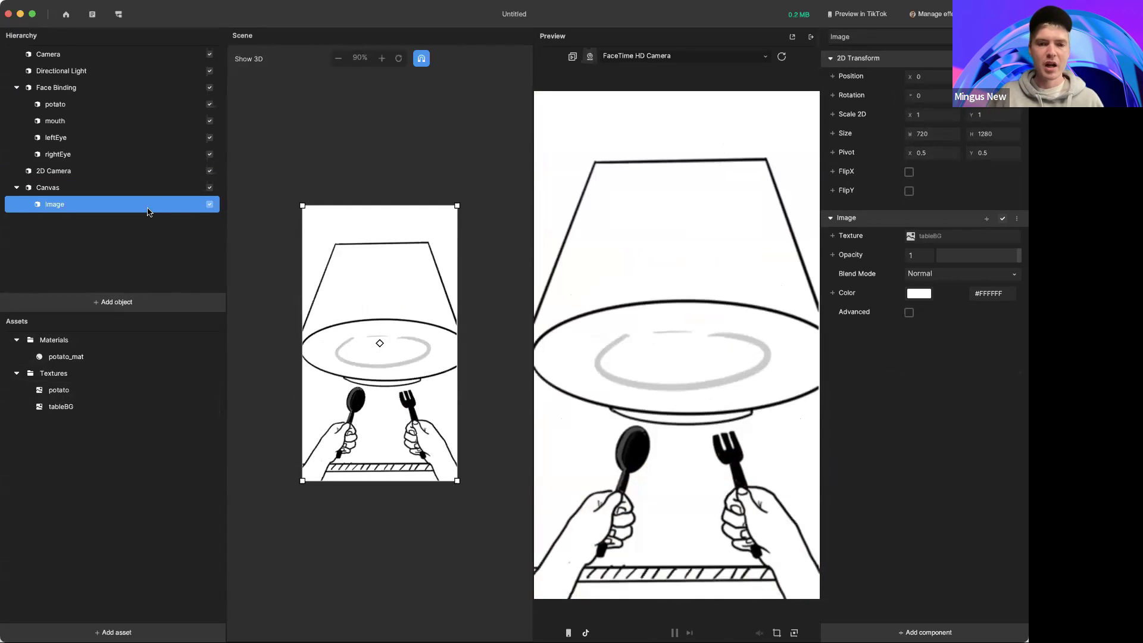
- Set the Canvas Scaler's match mode to Fill
left_click(100, 189)
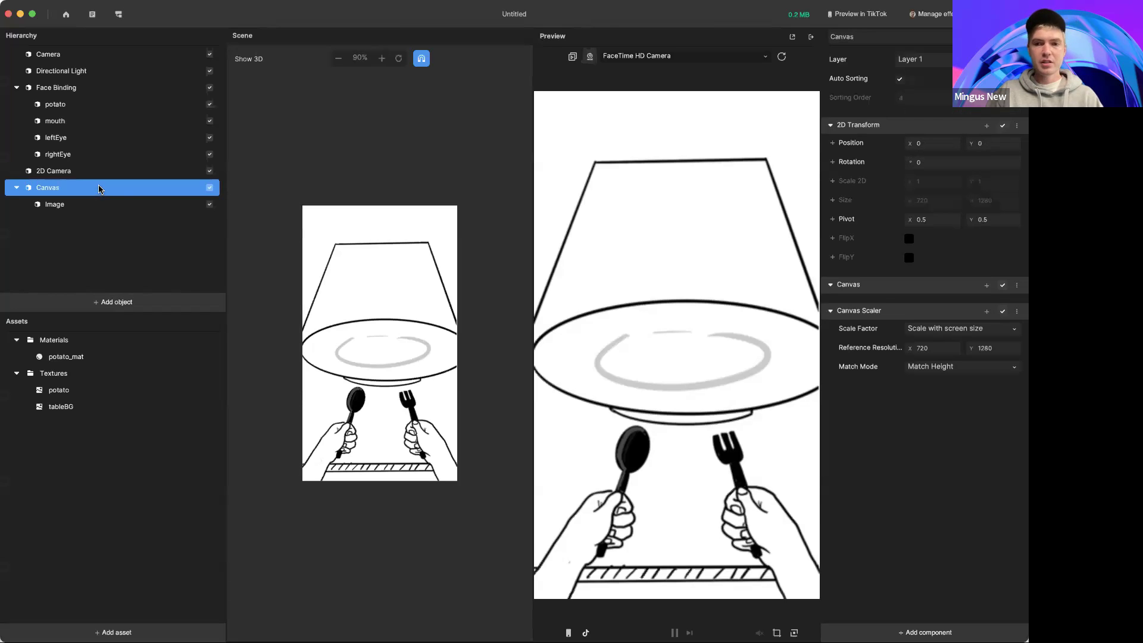
left_click(927, 370)
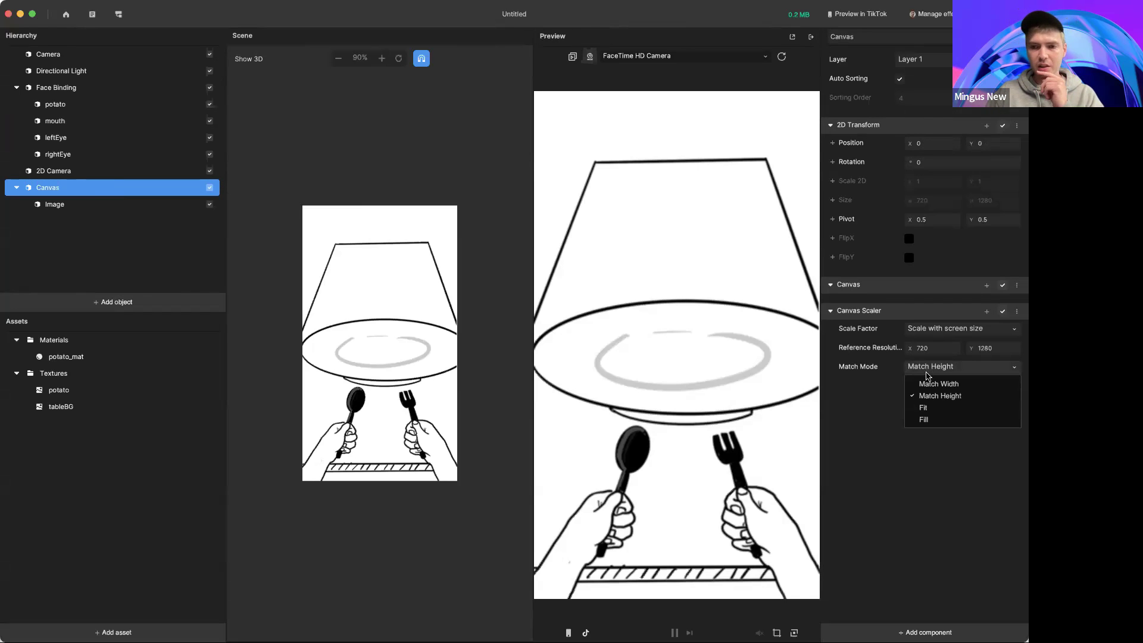
left_click(925, 420)
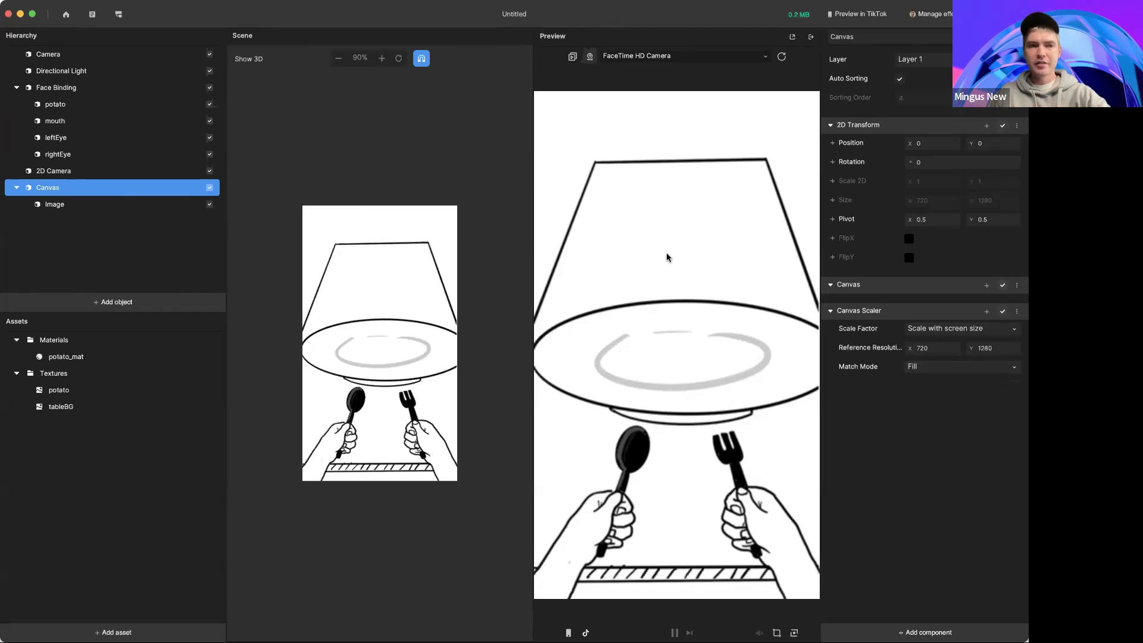
- Compare the render orders of both cameras and set the 2D Camera's render order to 0, so the background renders behind the potato
left_click(63, 174)
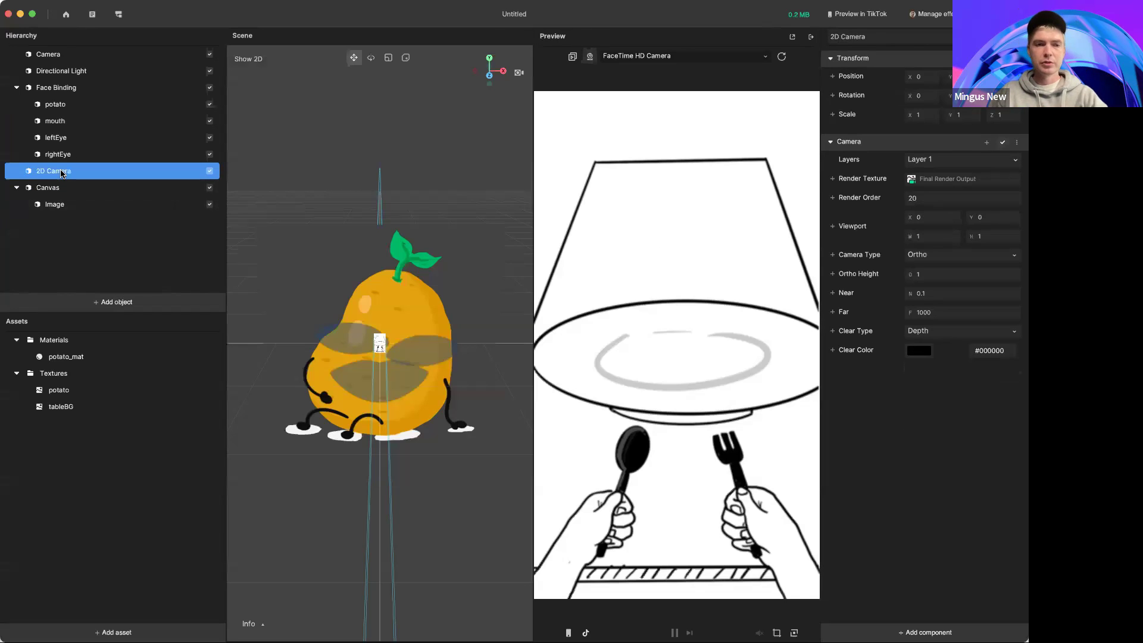
left_click(50, 58)
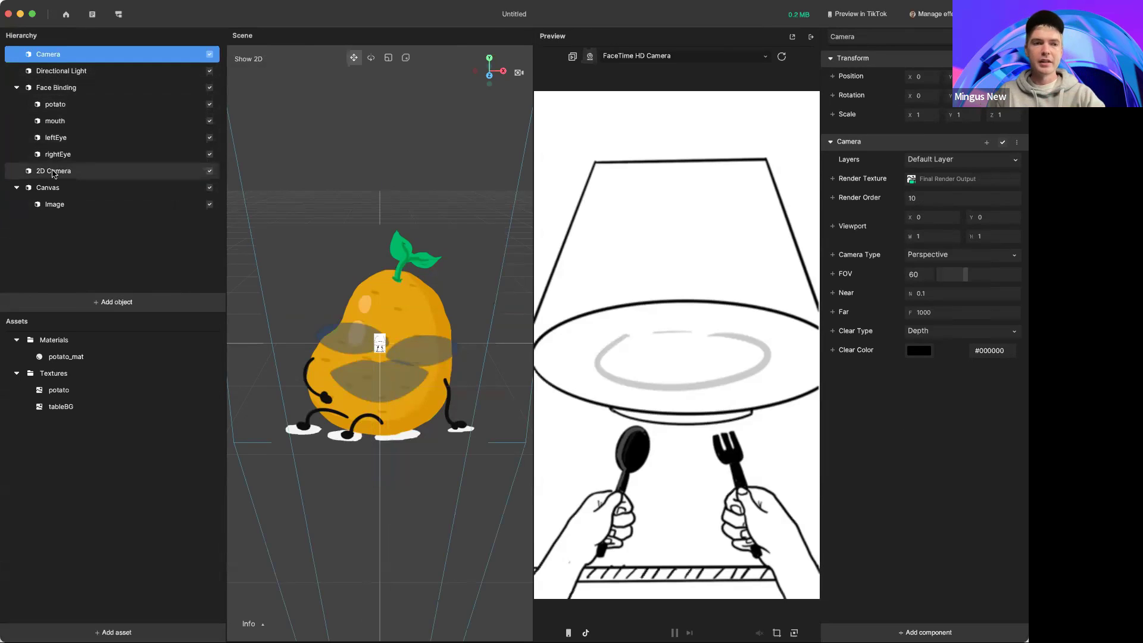
left_click(52, 188)
left_click(50, 175)
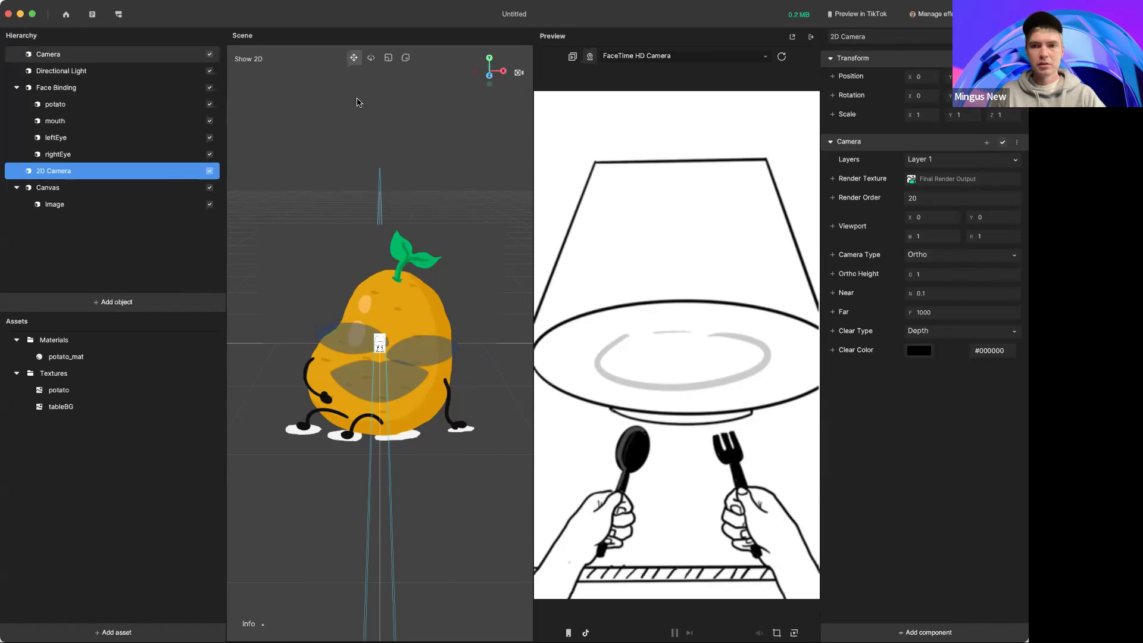
left_click(55, 55)
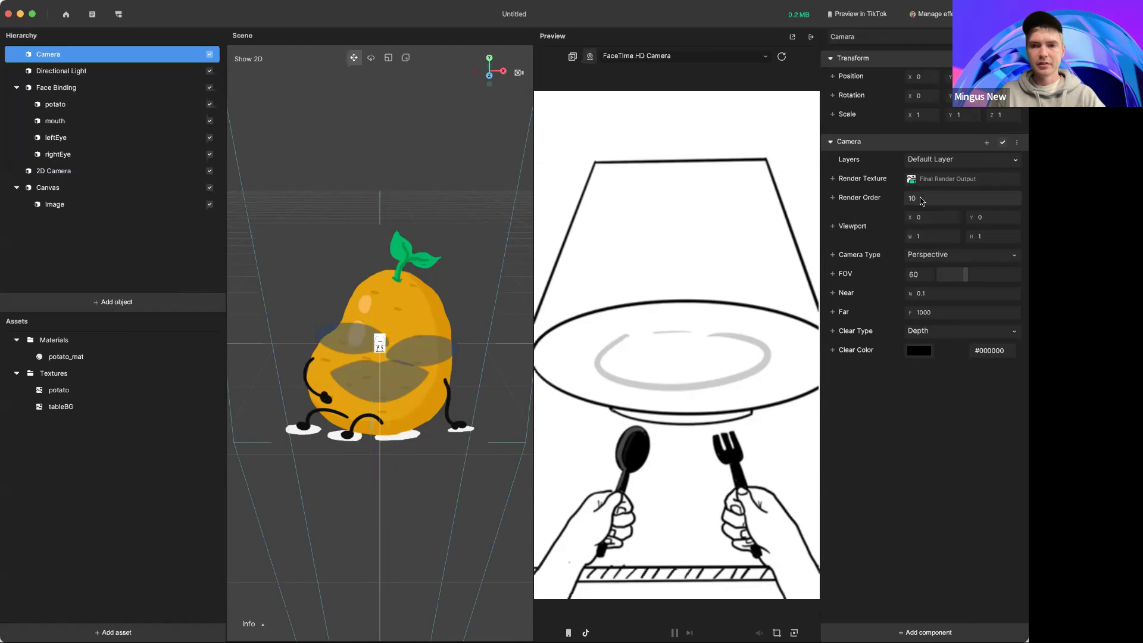
left_click(79, 173)
type("0")
key("Return")
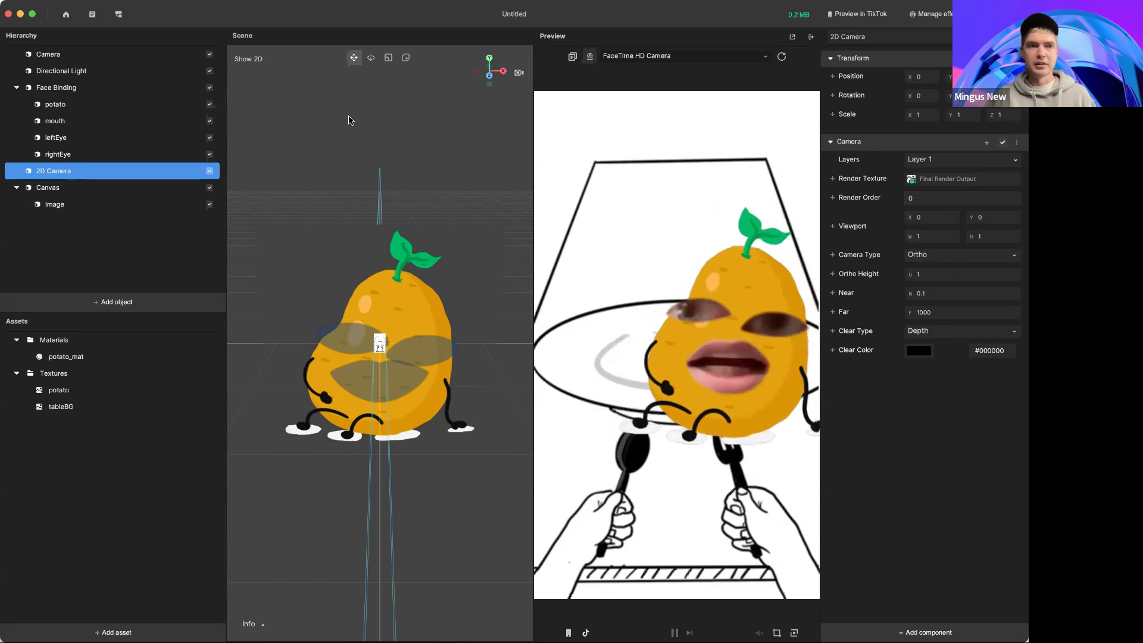
left_click(126, 55)
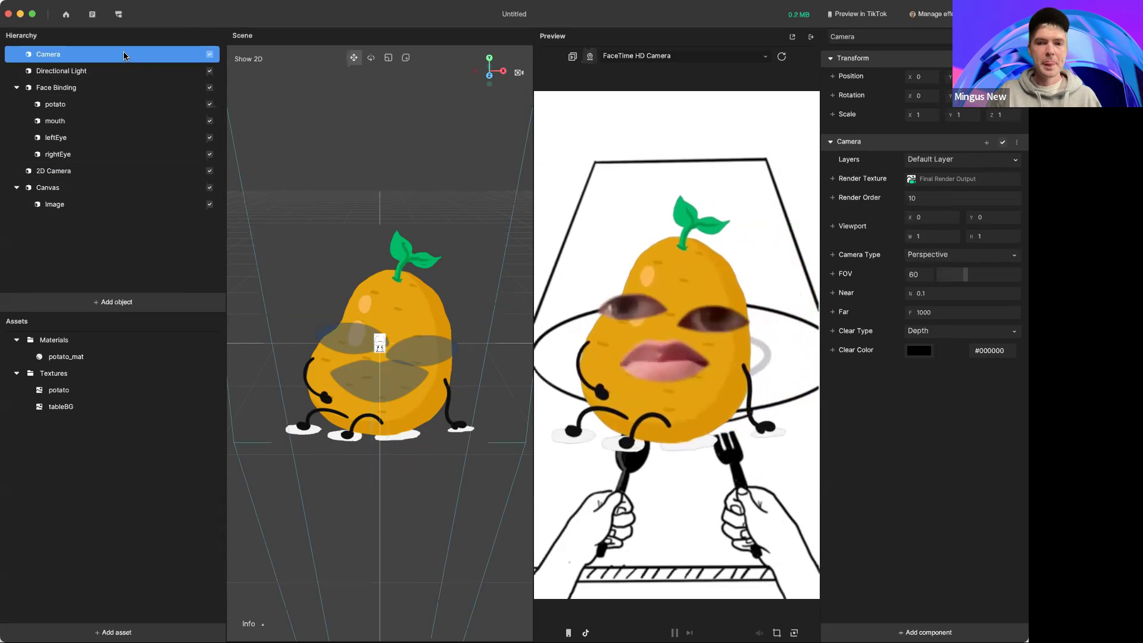
left_click(92, 187)
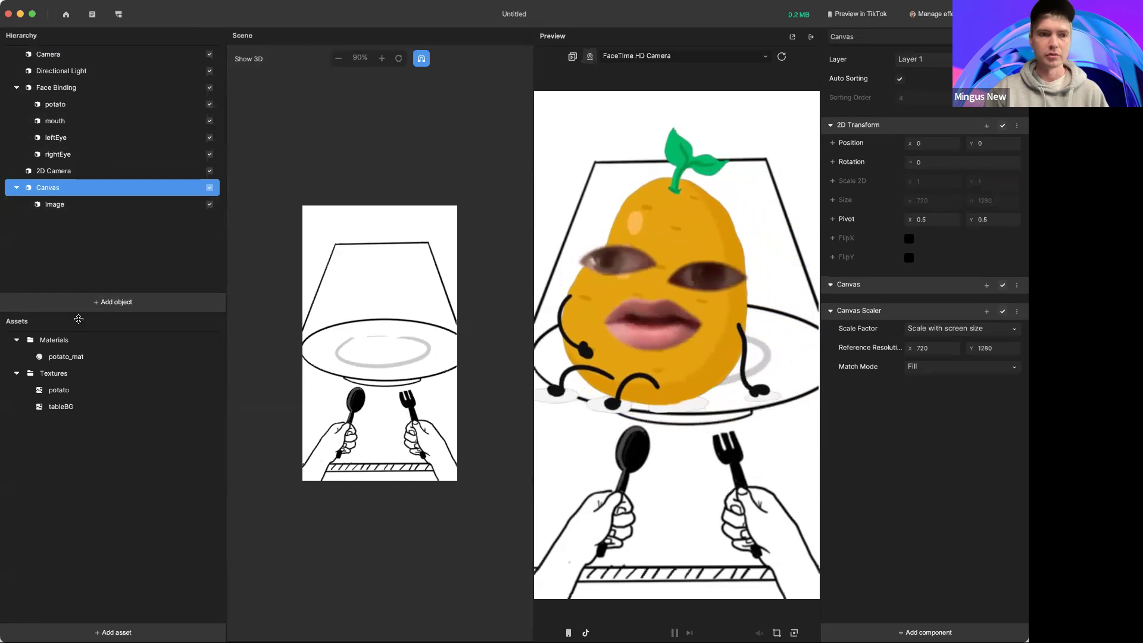
- Try rightEye without feathering and with other feathering scales, restoring feathering to on at a scale of 1
left_click(68, 153)
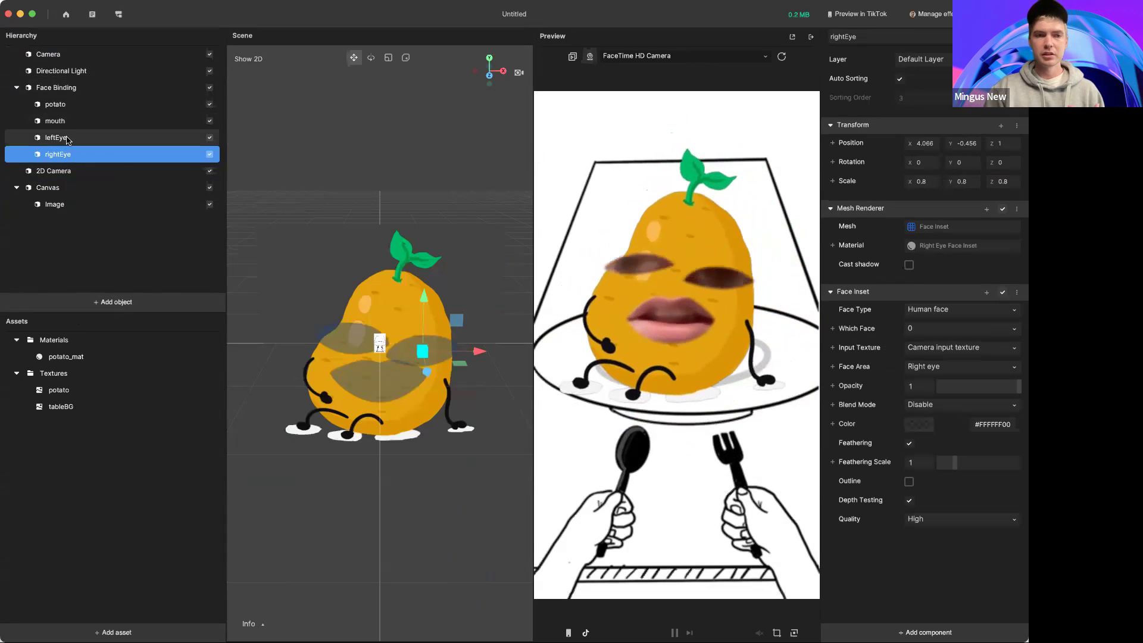
left_click(909, 444)
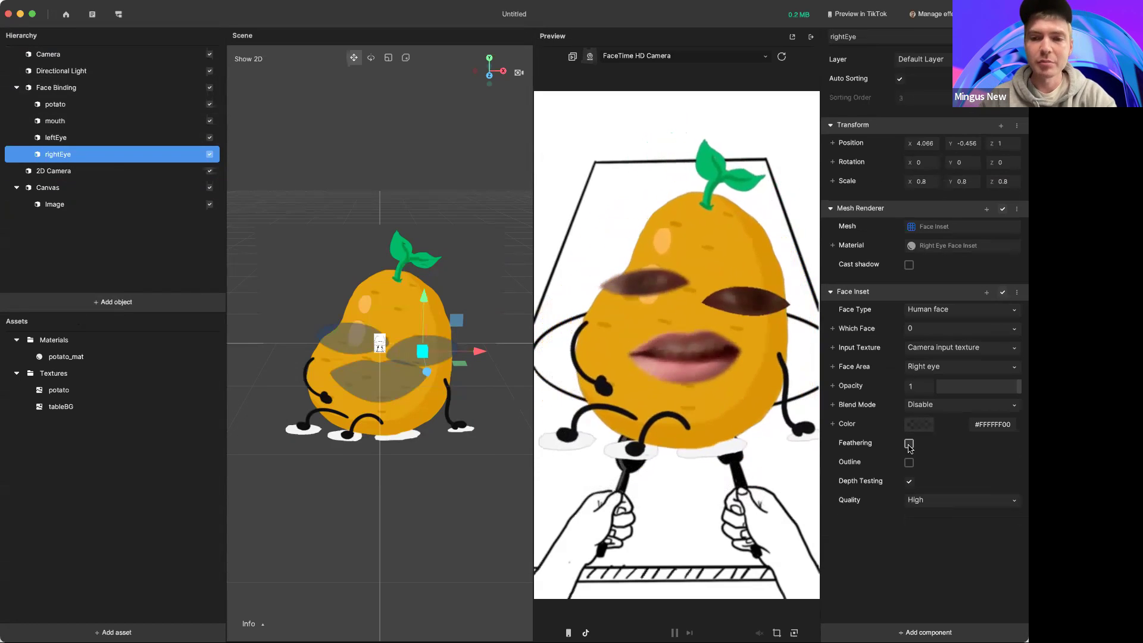
left_click(909, 444)
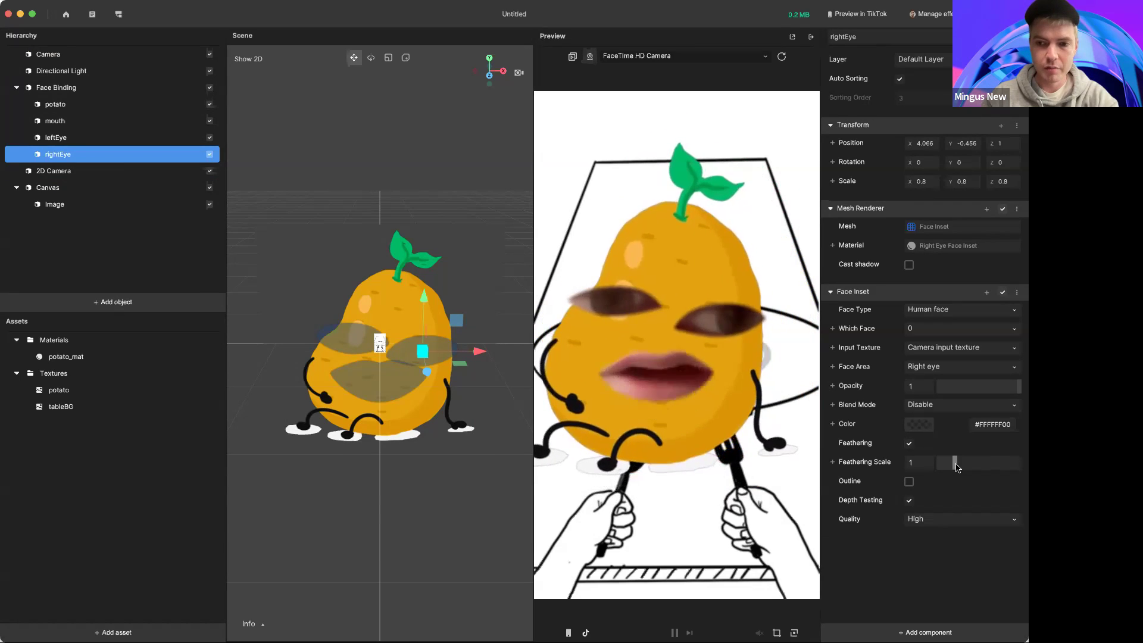
left_click_drag(978, 467, 947, 471)
- Enable an outline on rightEye in black (#000000) with an outline thickness of 1
left_click(909, 482)
left_click(919, 500)
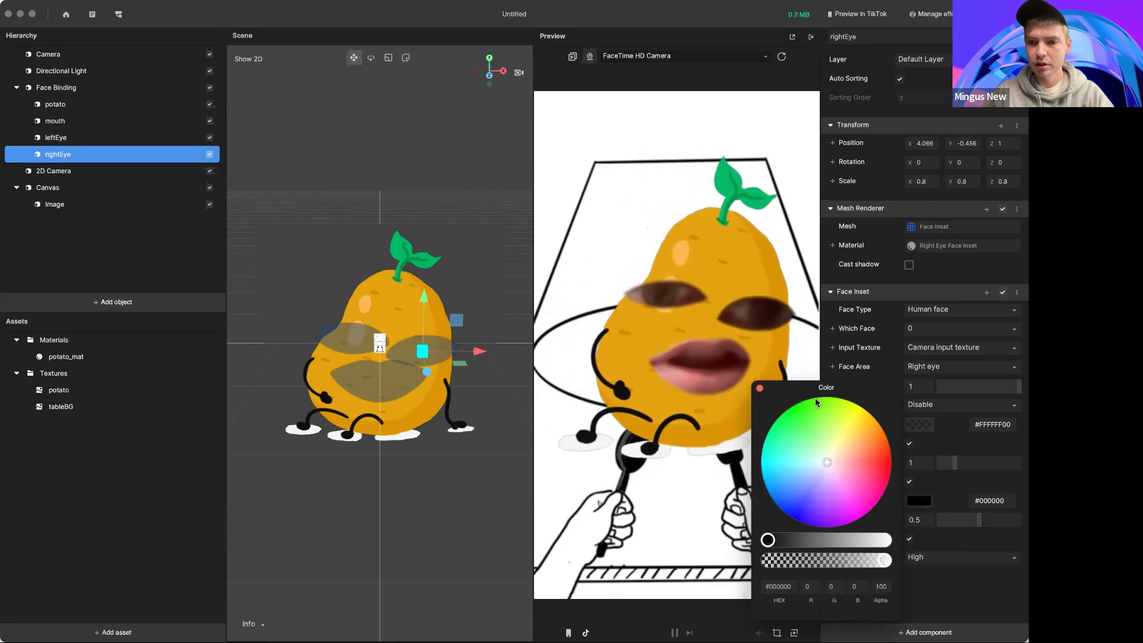
left_click(761, 389)
left_click_drag(979, 520, 1021, 526)
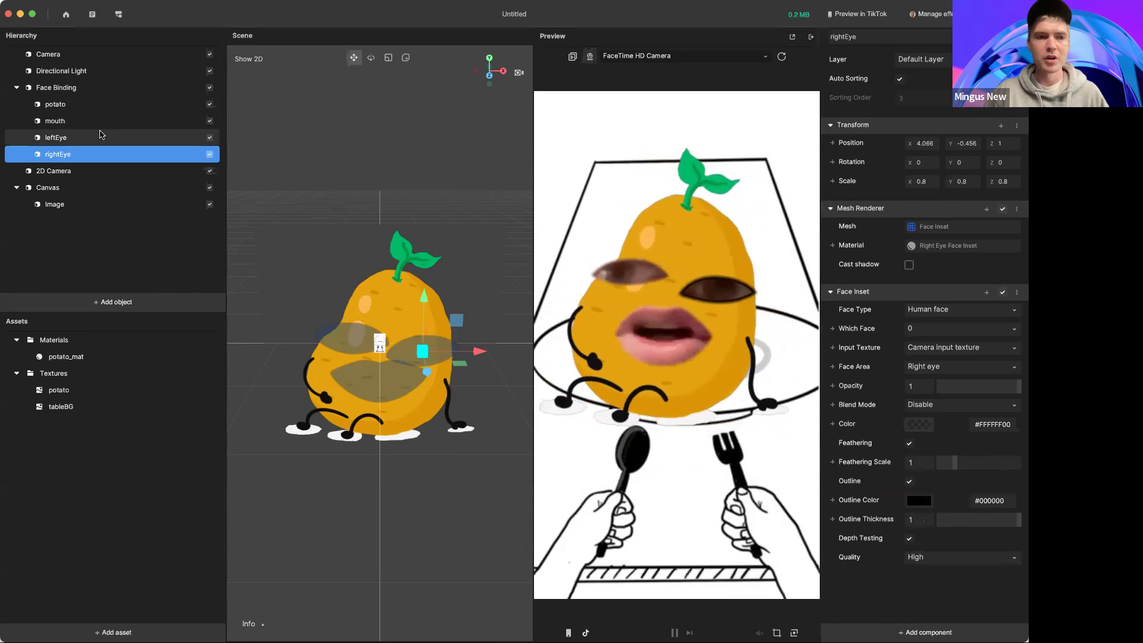
- Give leftEye a black (#000000) outline with an outline thickness of 1
left_click(57, 138)
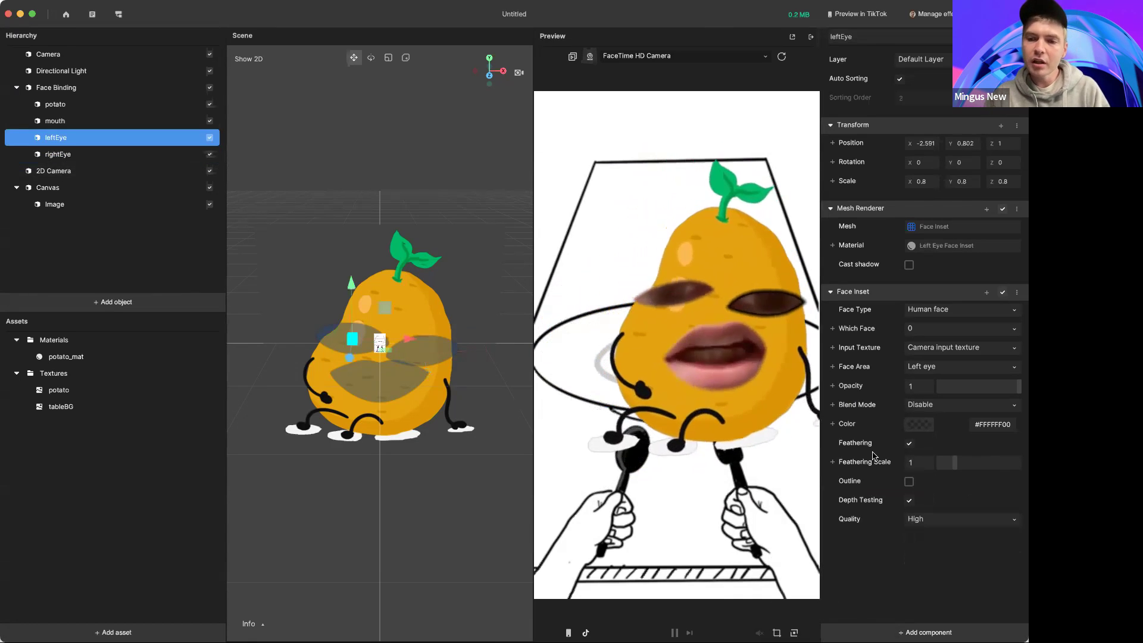
left_click(909, 482)
left_click(918, 501)
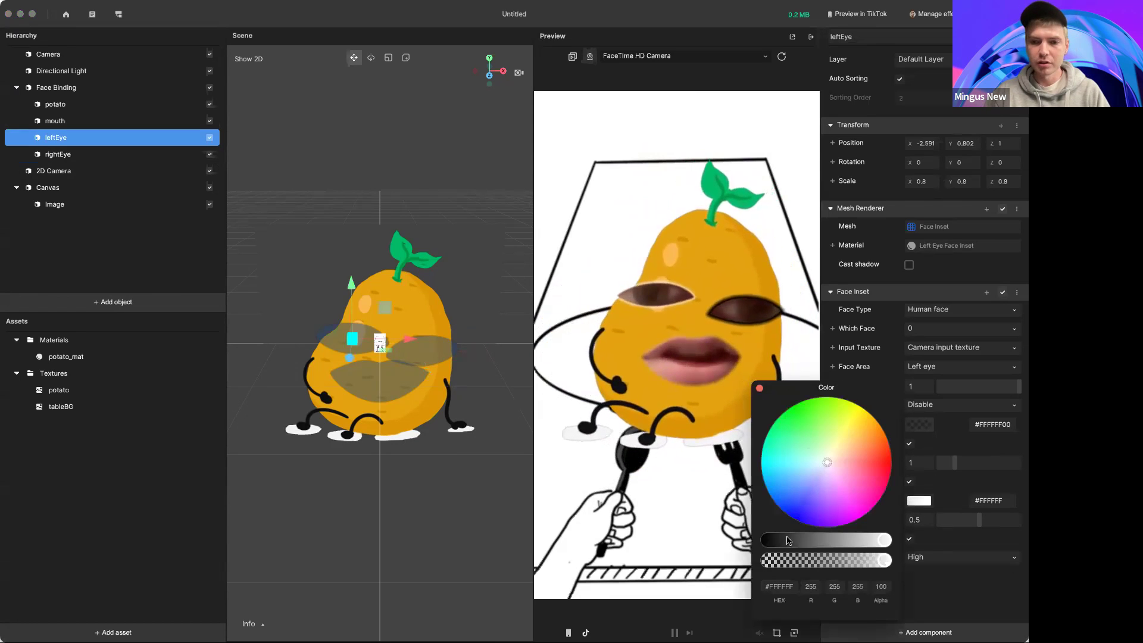
left_click(759, 389)
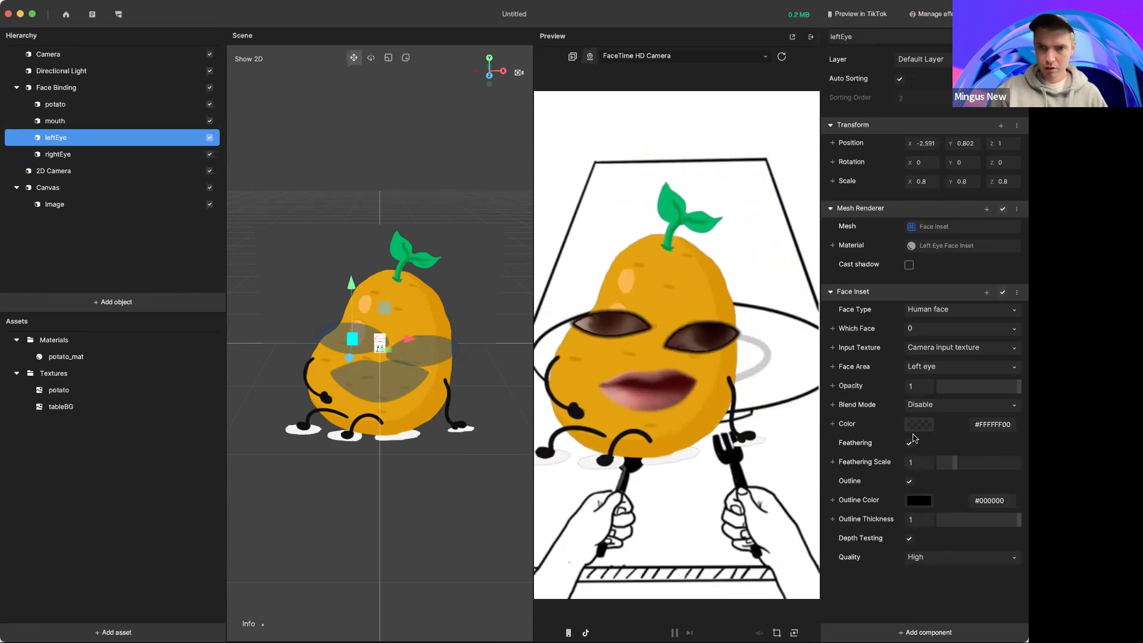
- Set leftEye's face area to Nose and the mouth object's face area to Left brow
left_click(945, 367)
left_click(933, 395)
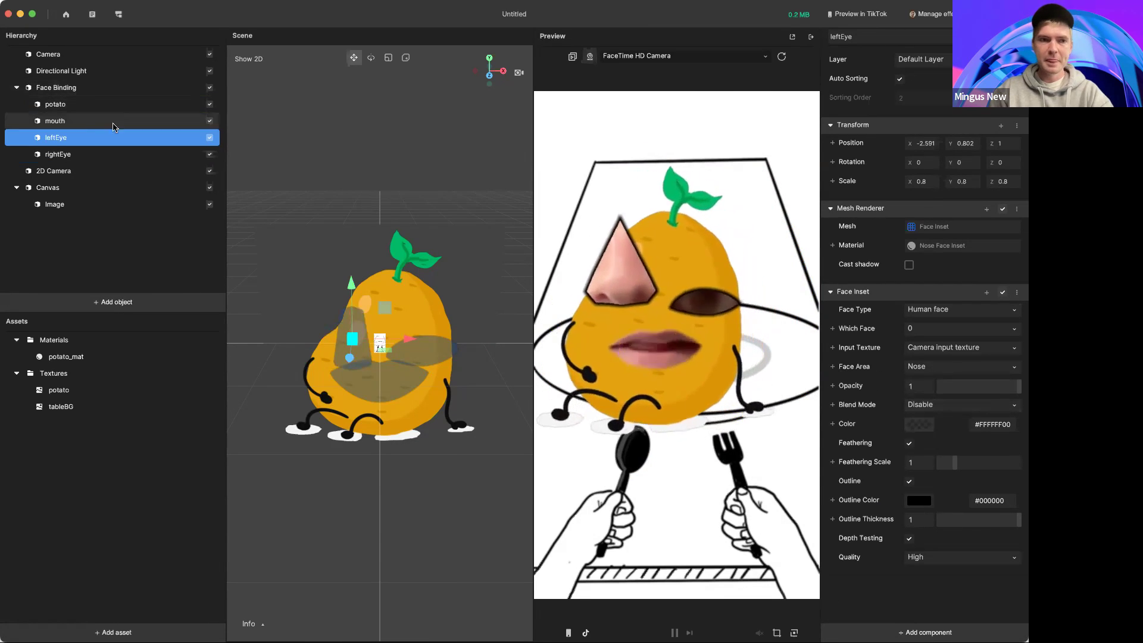
left_click(80, 122)
left_click(921, 309)
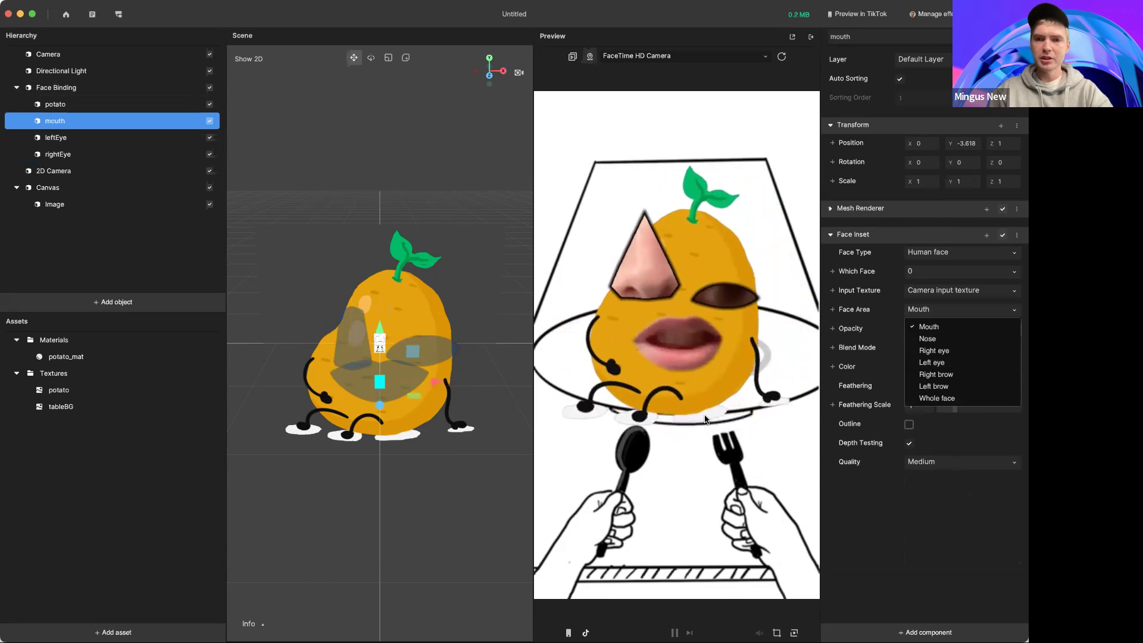
left_click(939, 387)
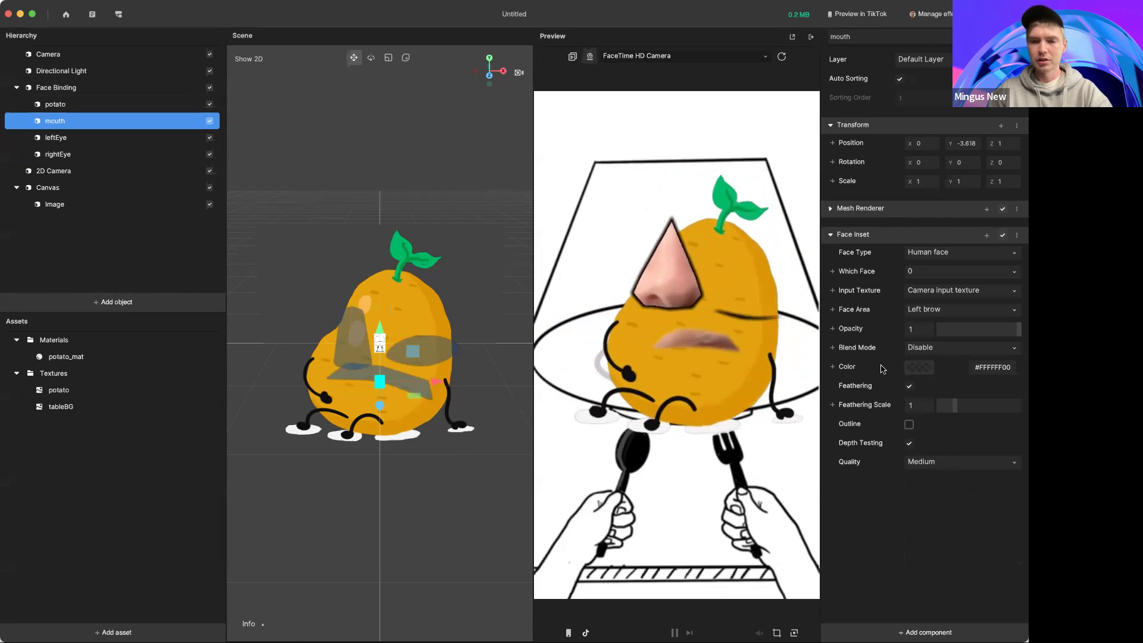